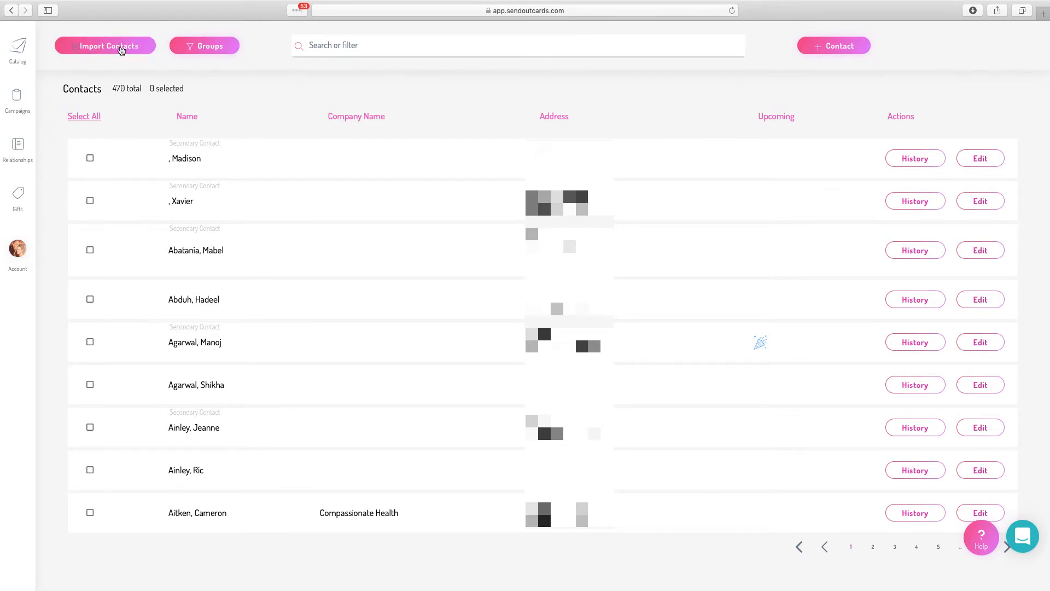
- Open the contact import page, and switch to the simple_headers_for_customer_database_socials spreadsheet in Numbers at full screen
{"action": "left_click", "coordinate": [121, 48]}
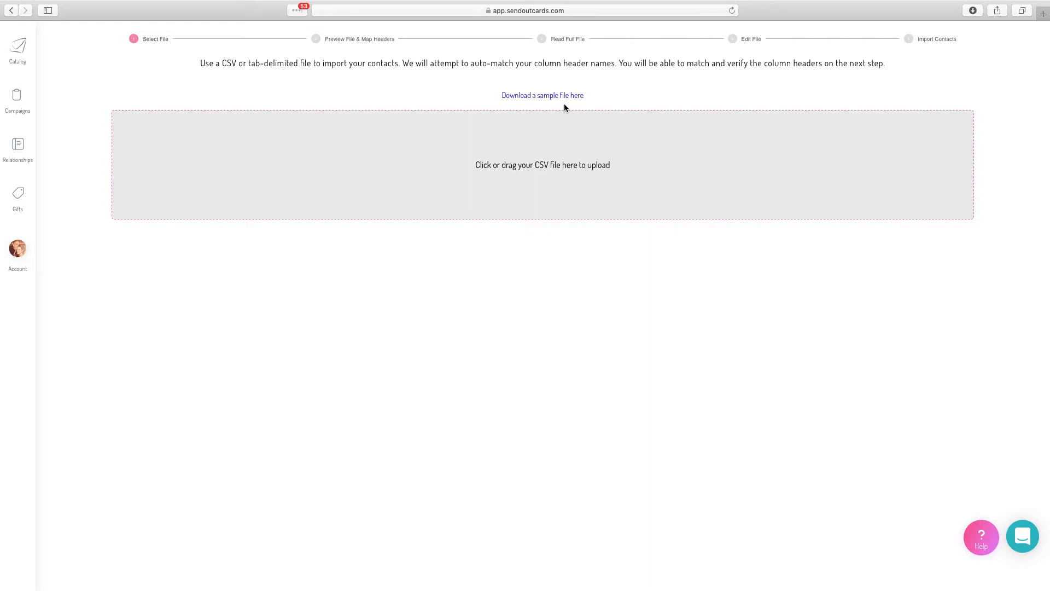
{"action": "left_click", "coordinate": [33, 24]}
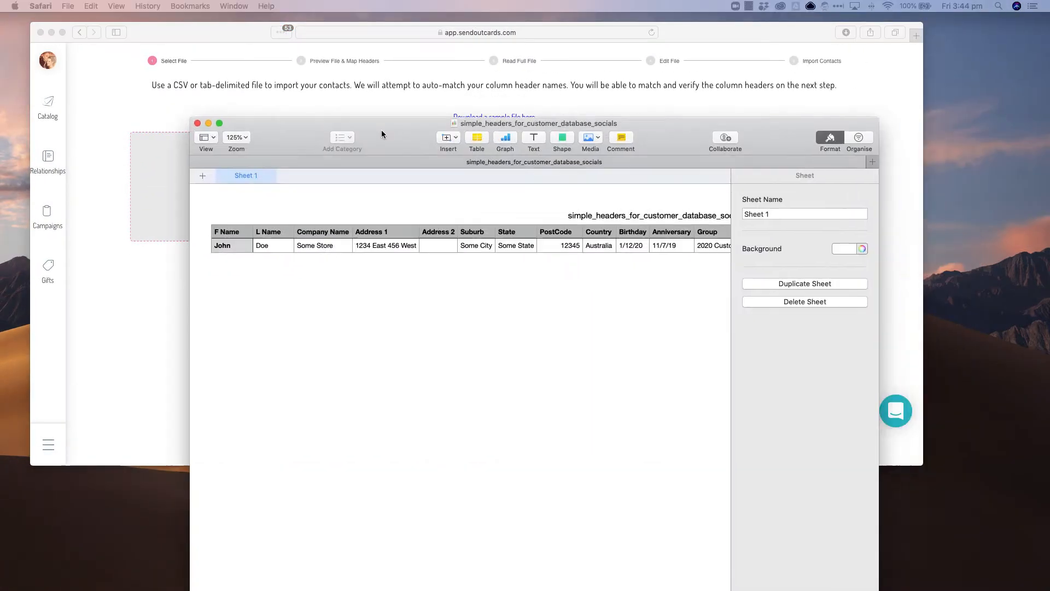
{"action": "left_click_drag", "start_coordinate": [382, 130], "coordinate": [361, 61]}
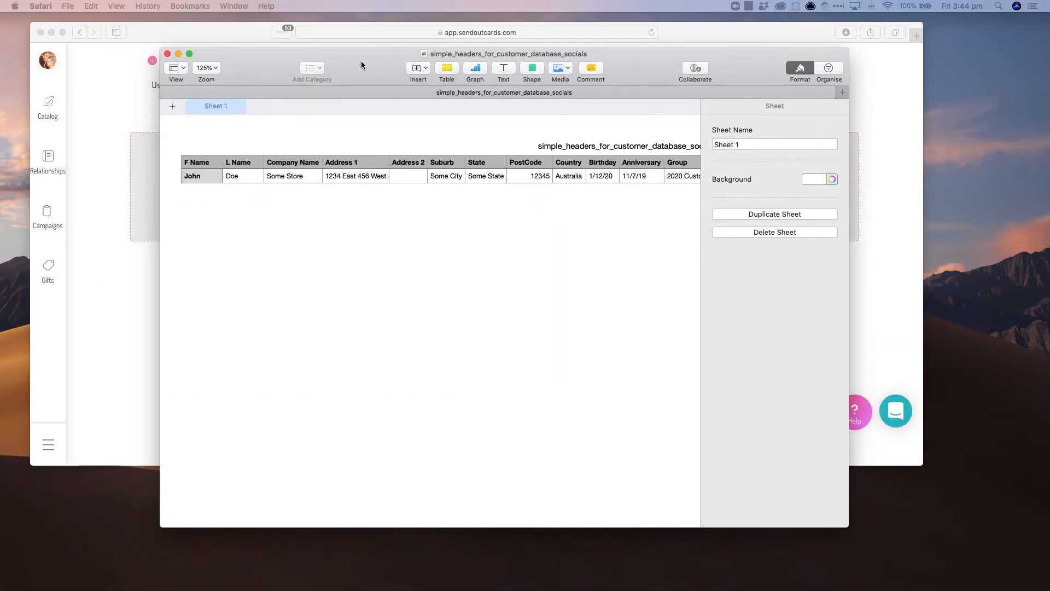
{"action": "left_click", "coordinate": [189, 54]}
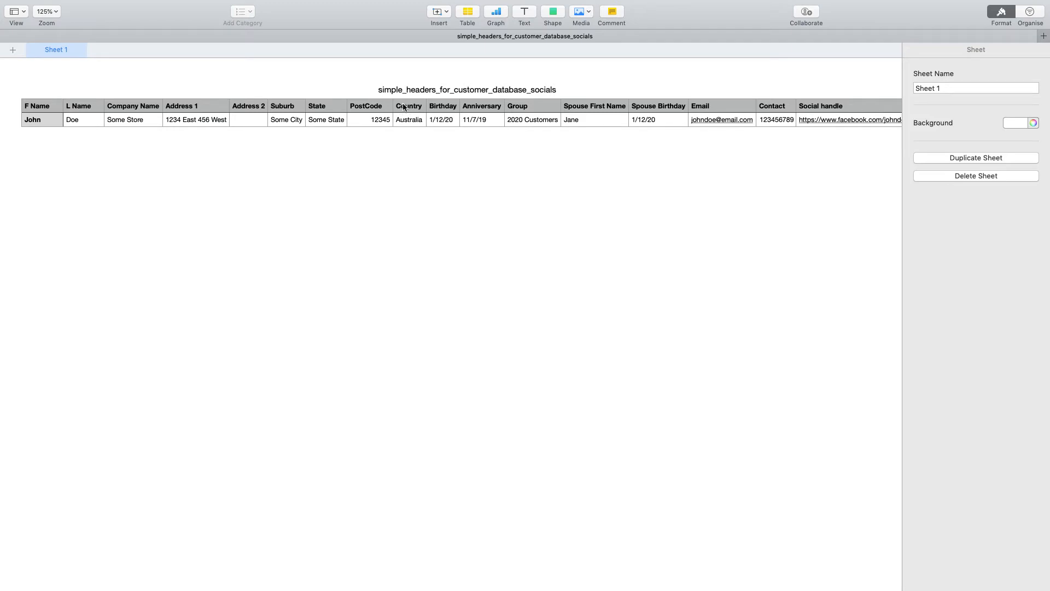
- Examine the sample contact row's columns, including country, group, spouse details, email, contact number and social handle
{"action": "left_click", "coordinate": [408, 123]}
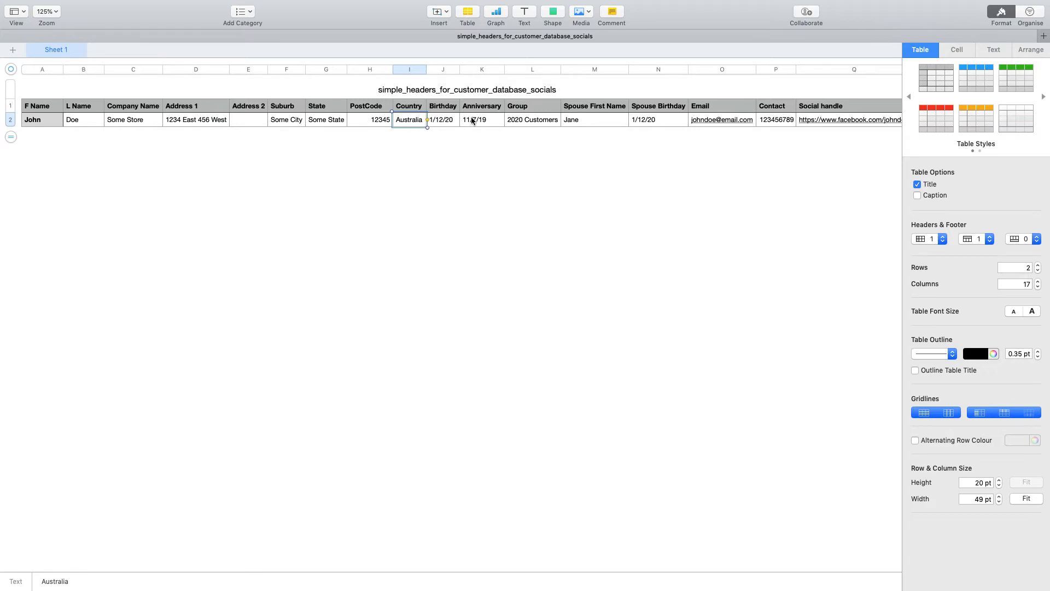
{"action": "left_click", "coordinate": [539, 120]}
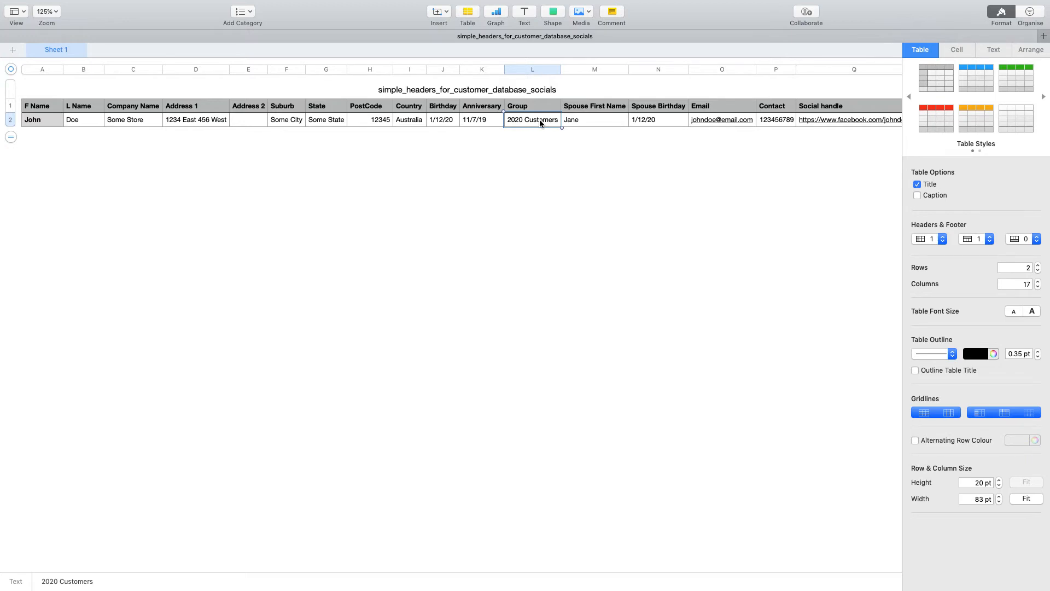
{"action": "scroll", "coordinate": [540, 124], "scroll_direction": "right", "scroll_amount": 1}
{"action": "left_click", "coordinate": [597, 125]}
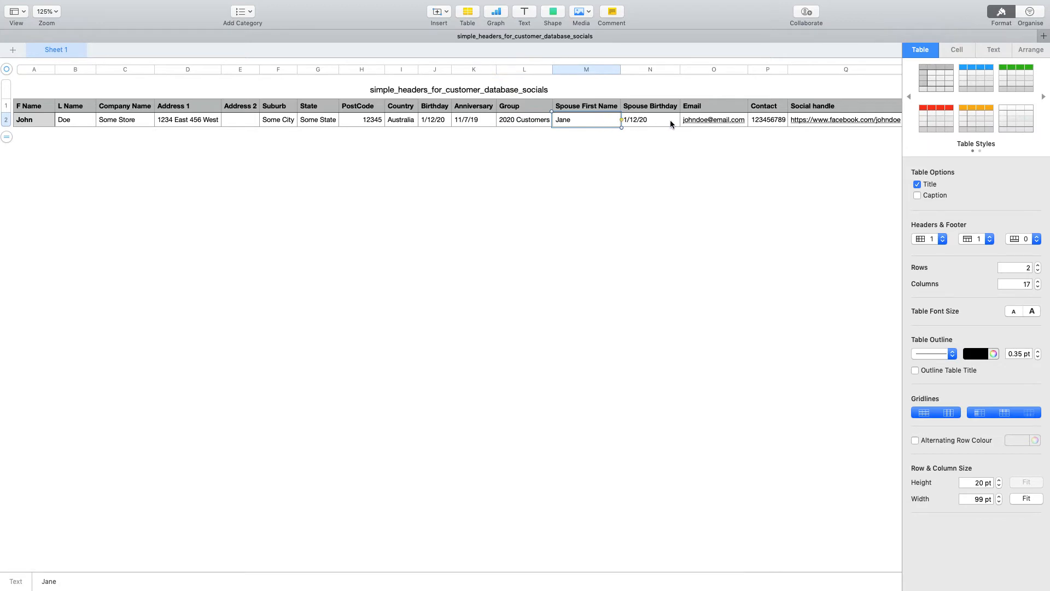
{"action": "left_click_drag", "start_coordinate": [589, 125], "coordinate": [658, 126]}
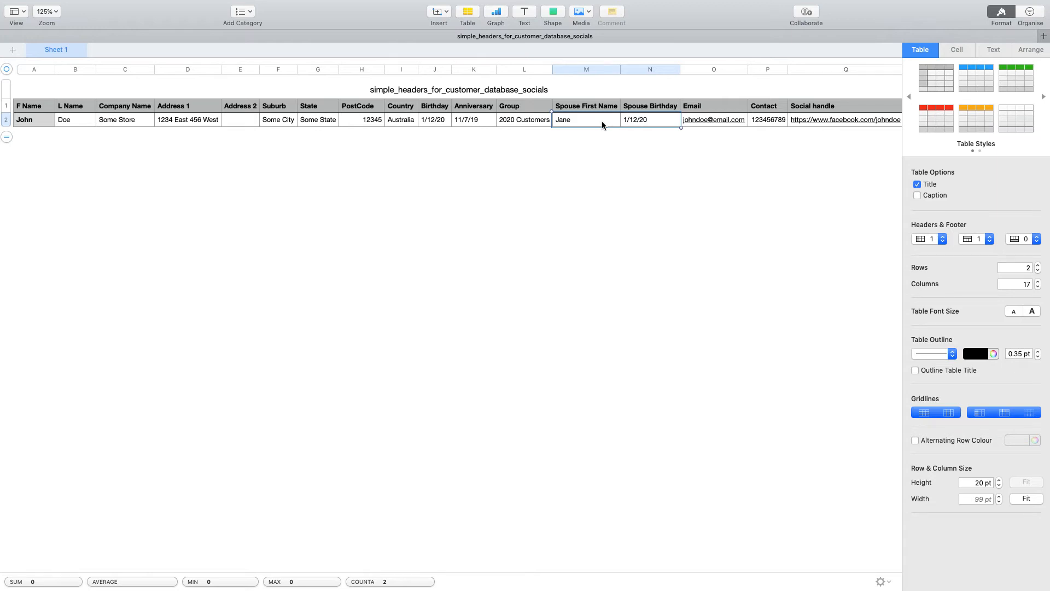
{"action": "scroll", "coordinate": [601, 121], "scroll_direction": "right", "scroll_amount": 5}
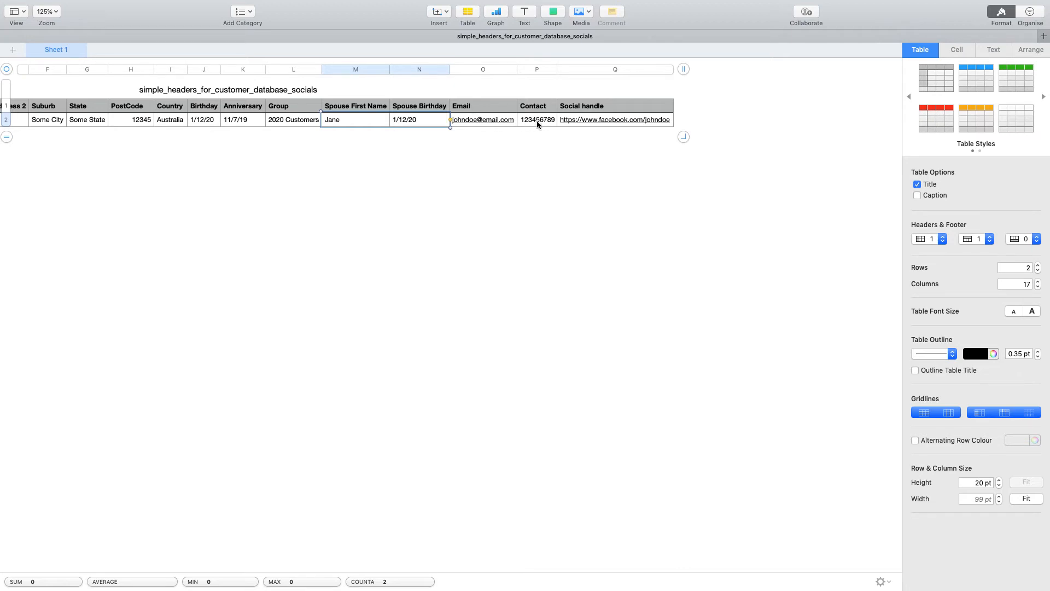
{"action": "scroll", "coordinate": [537, 121], "scroll_direction": "left", "scroll_amount": 5}
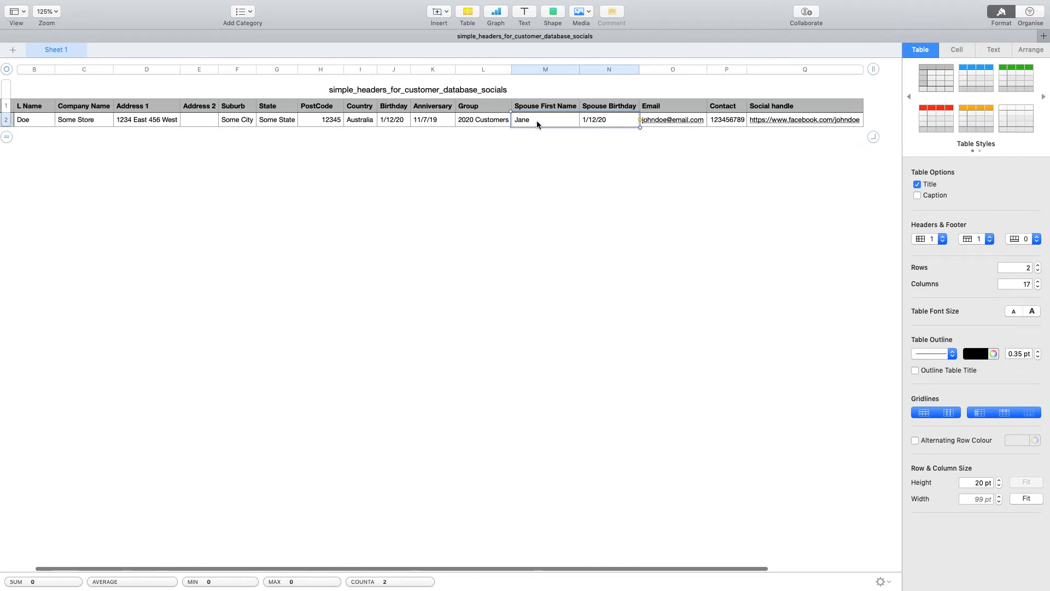
{"action": "scroll", "coordinate": [537, 122], "scroll_direction": "left", "scroll_amount": 3}
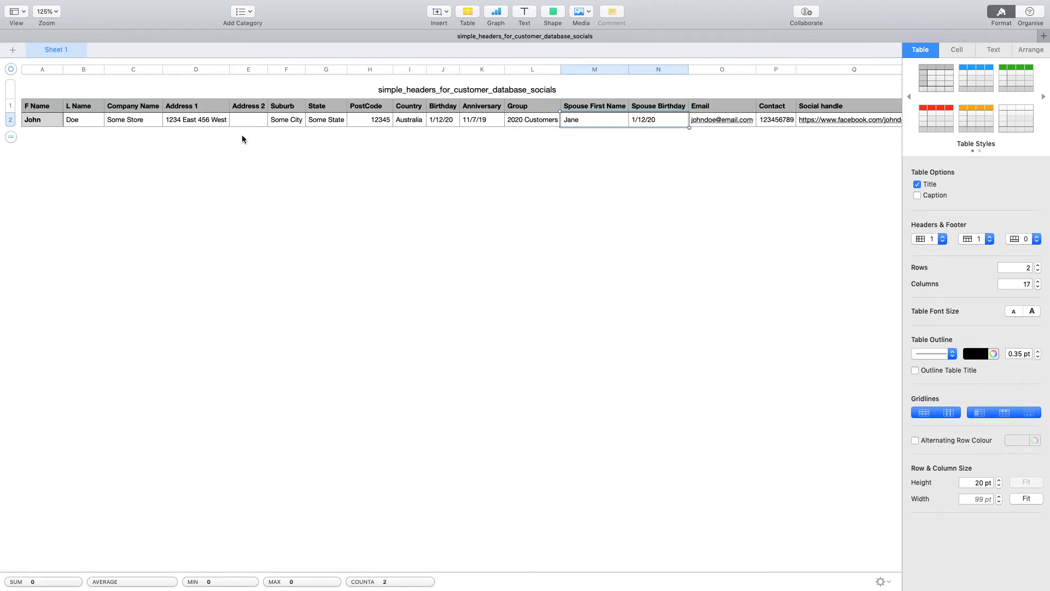
- Add four blank rows beneath the sample contact row
{"action": "left_click", "coordinate": [11, 138]}
{"action": "left_click", "coordinate": [11, 151]}
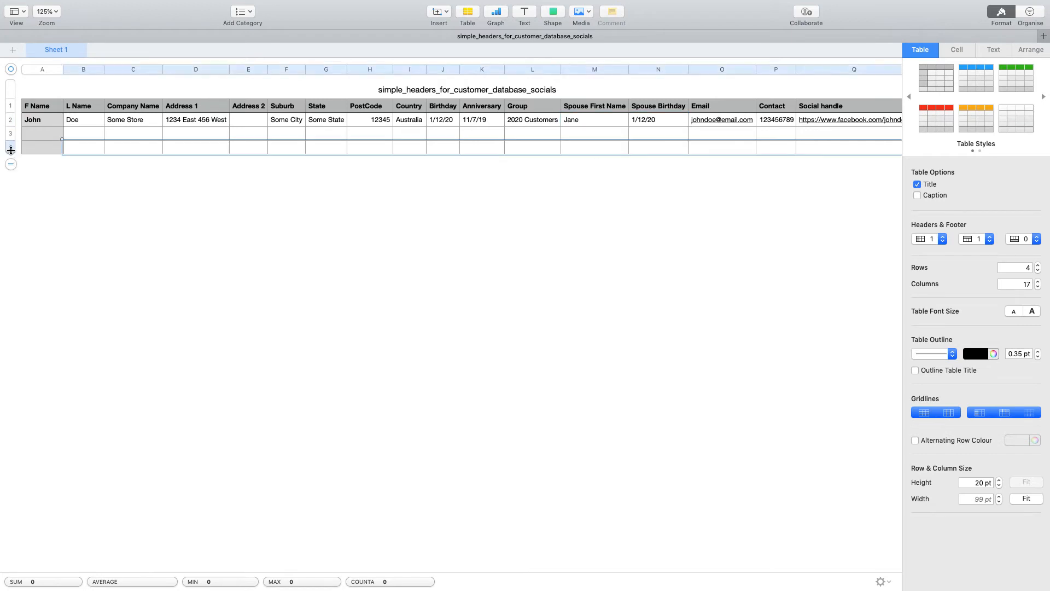
{"action": "left_click", "coordinate": [11, 165]}
{"action": "left_click", "coordinate": [11, 178]}
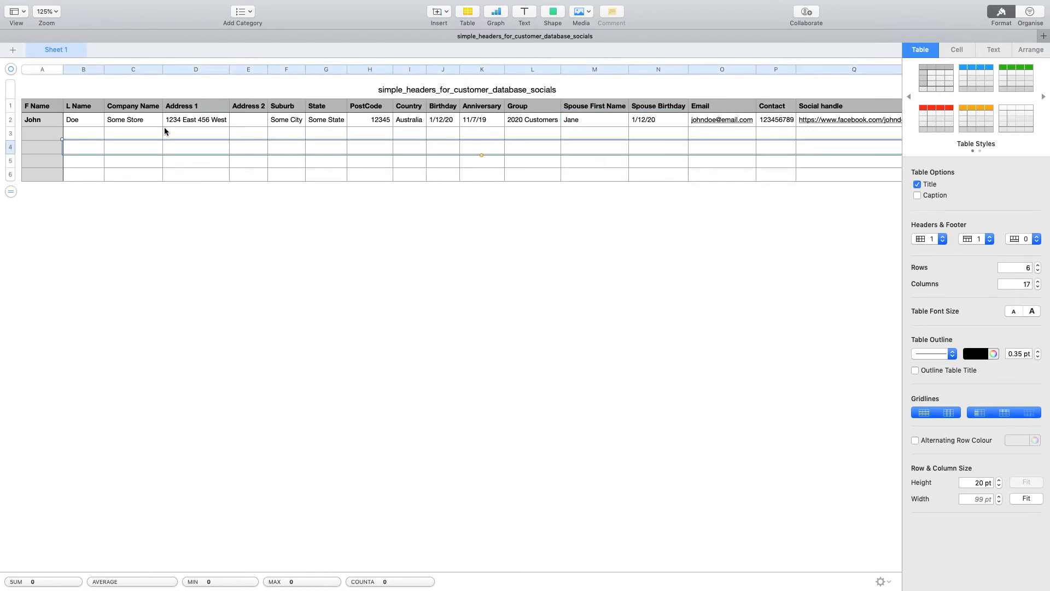
- Copy the whole sample contact row 2 and paste it into rows 3 to 6
{"action": "left_click_drag", "start_coordinate": [38, 122], "coordinate": [767, 126]}
{"action": "right_click", "coordinate": [768, 125]}
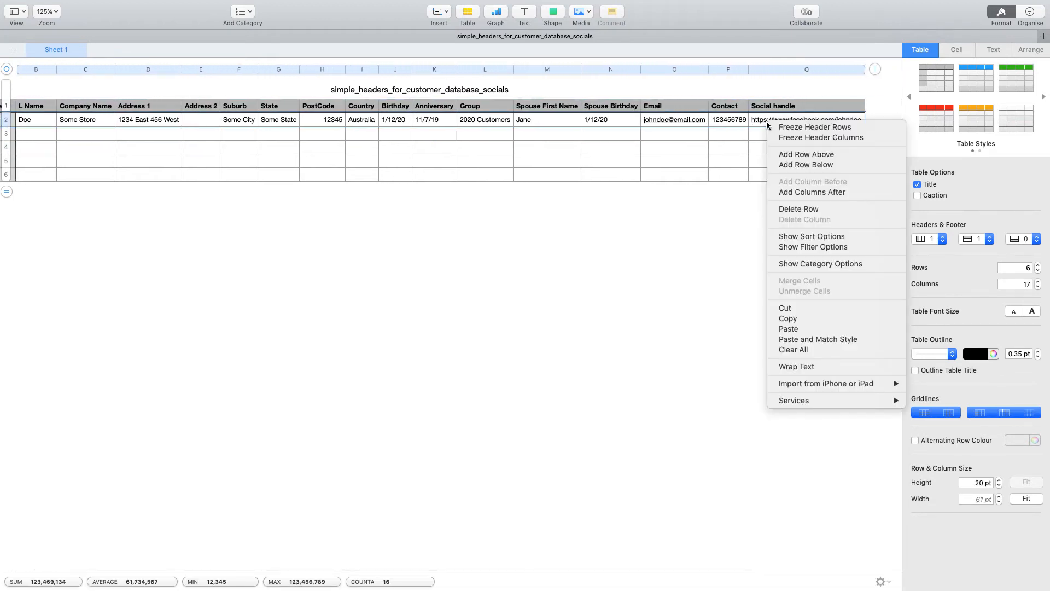
{"action": "left_click", "coordinate": [799, 320]}
{"action": "scroll", "coordinate": [141, 162], "scroll_direction": "left", "scroll_amount": 3}
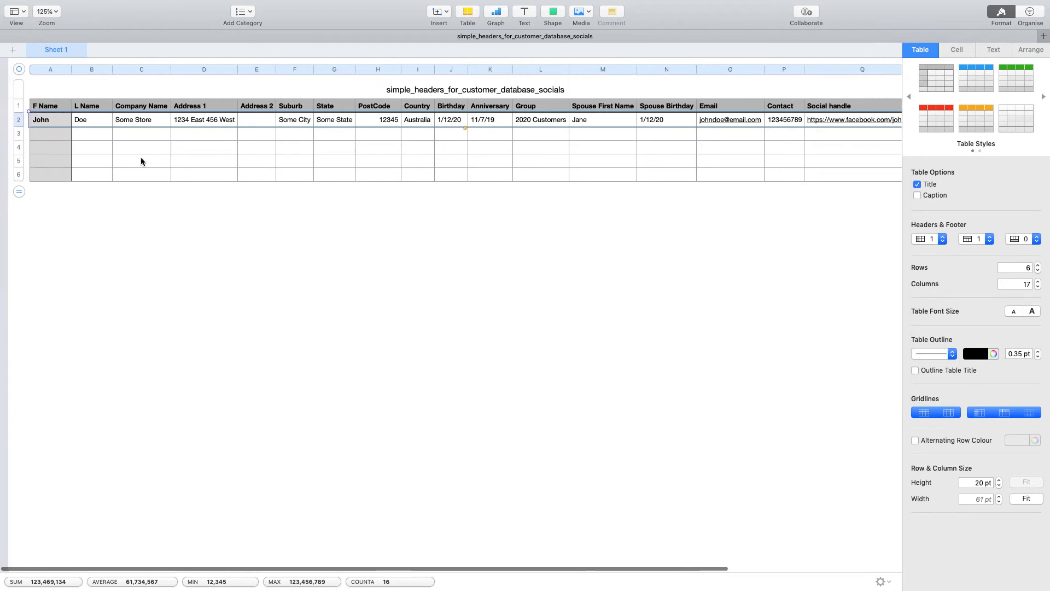
{"action": "left_click_drag", "start_coordinate": [44, 136], "coordinate": [855, 176]}
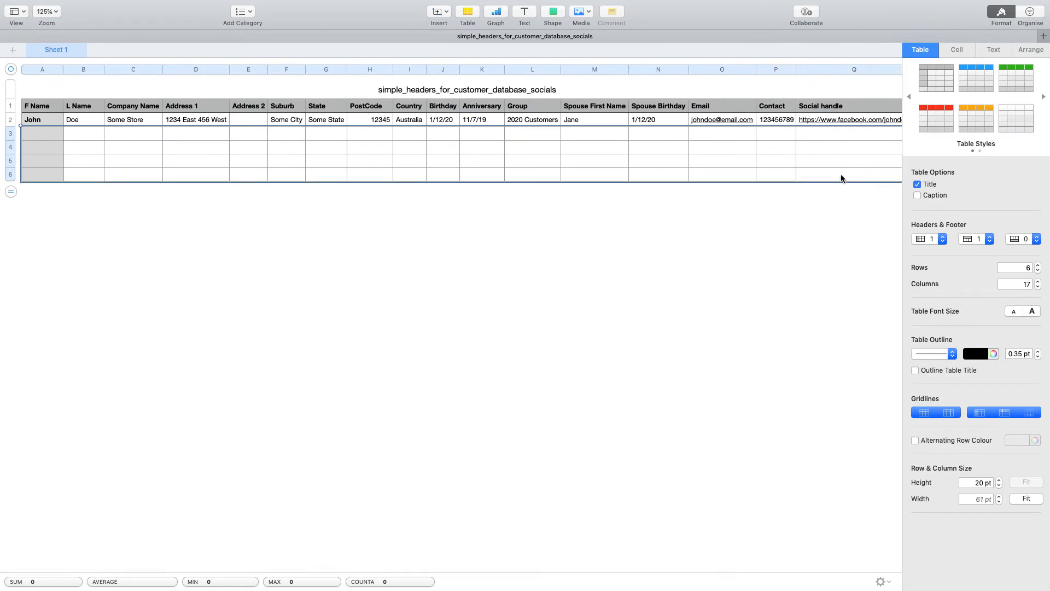
{"action": "right_click", "coordinate": [855, 176]}
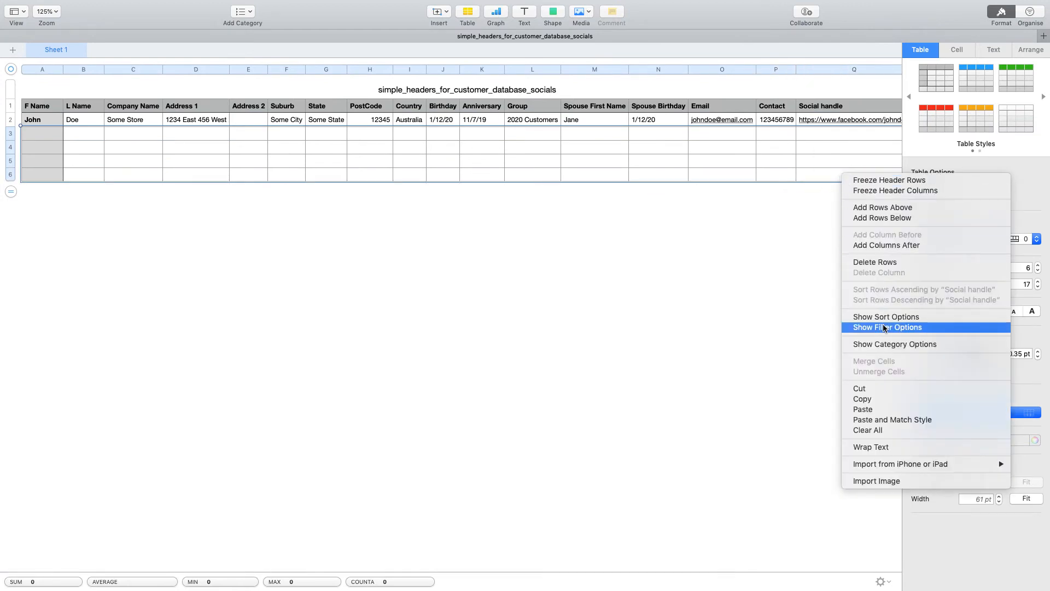
{"action": "left_click", "coordinate": [863, 410]}
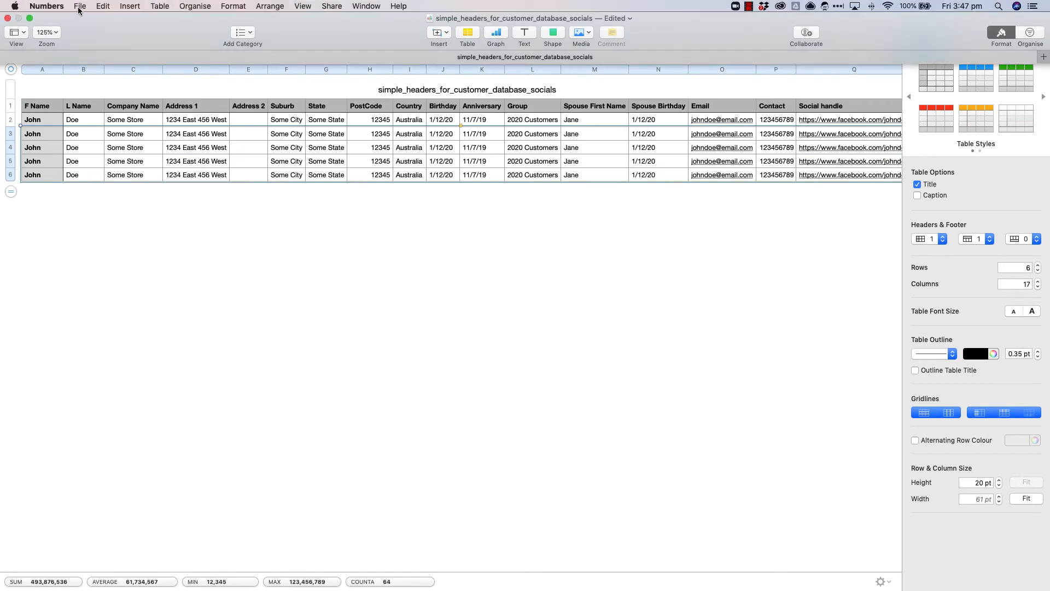
- Export the spreadsheet as a CSV file with Unicode (UTF-8) encoding to the iCloud Desktop, keeping the suggested file name
{"action": "left_click", "coordinate": [79, 6]}
{"action": "mouse_move", "coordinate": [112, 125]}
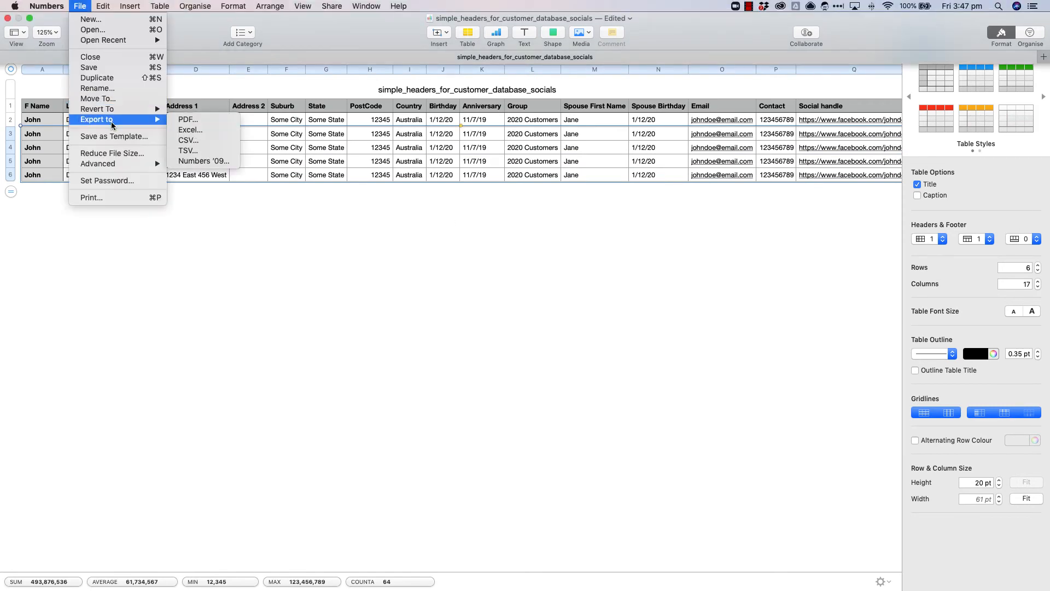
{"action": "left_click", "coordinate": [207, 144]}
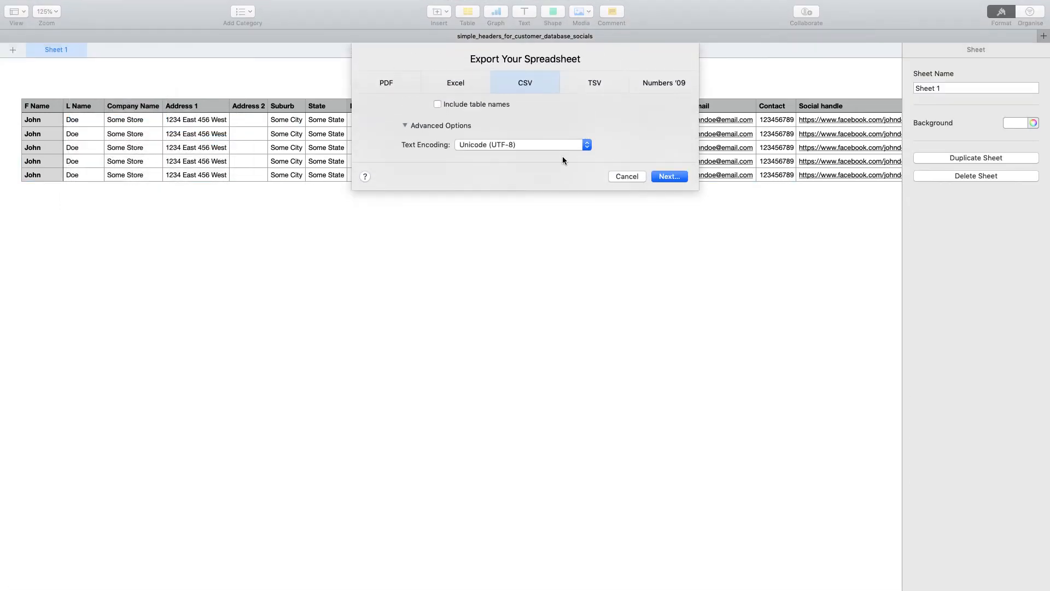
{"action": "left_click", "coordinate": [668, 177]}
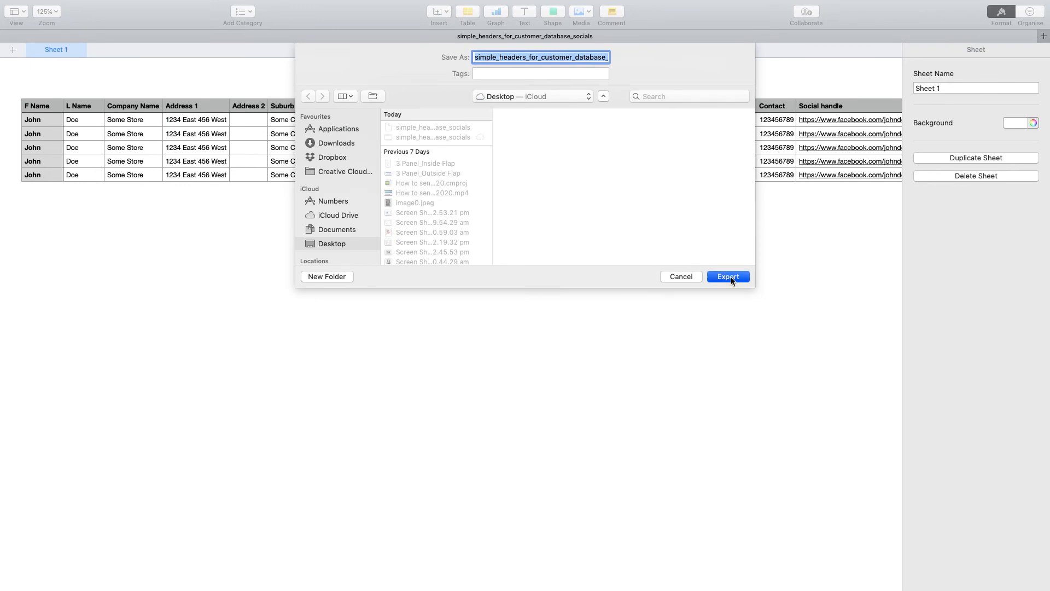
{"action": "left_click", "coordinate": [728, 277]}
{"action": "left_click", "coordinate": [617, 116]}
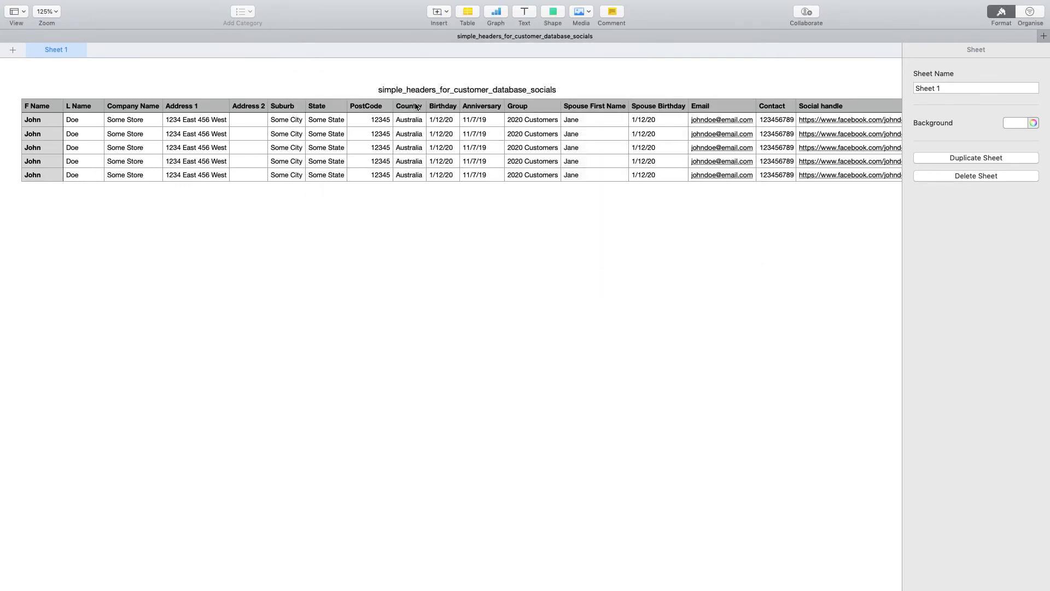
- Switch back to the SendOutCards import page in Safari and upload the exported customer database CSV file from the desktop
{"action": "left_click", "coordinate": [30, 18]}
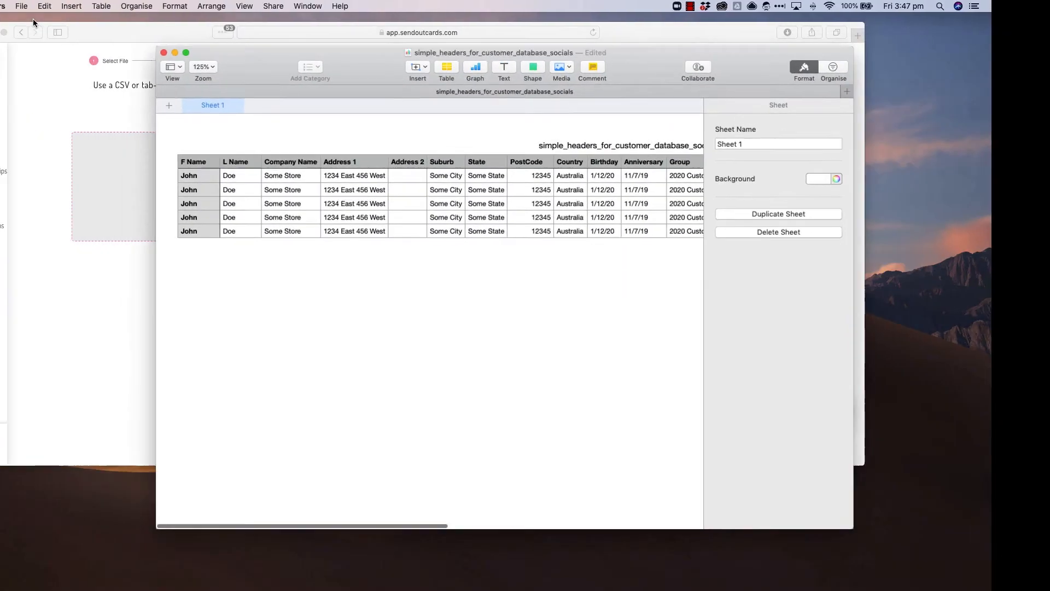
{"action": "left_click", "coordinate": [98, 100]}
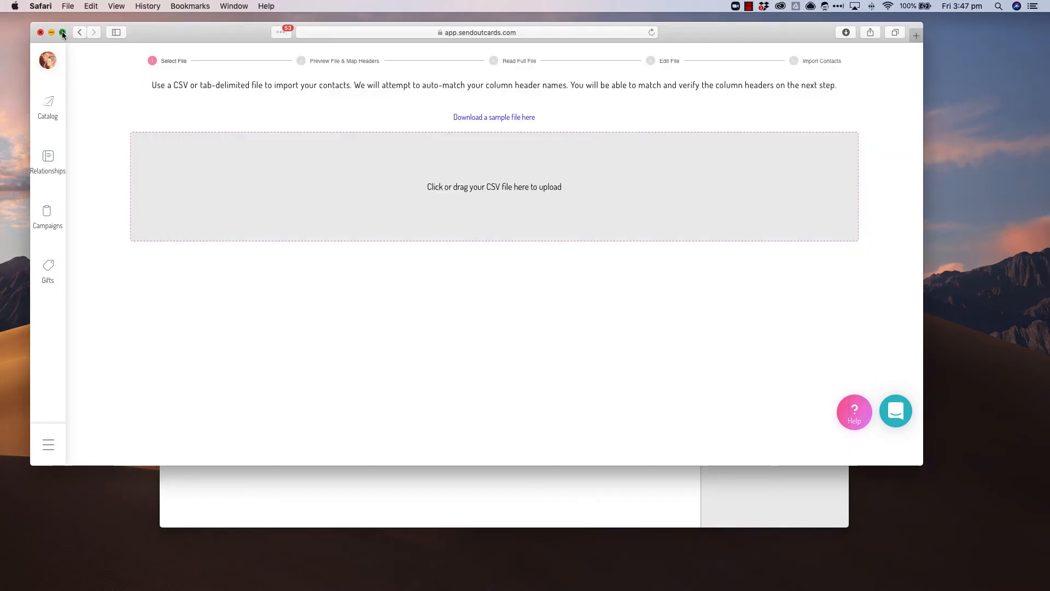
{"action": "left_click", "coordinate": [62, 32]}
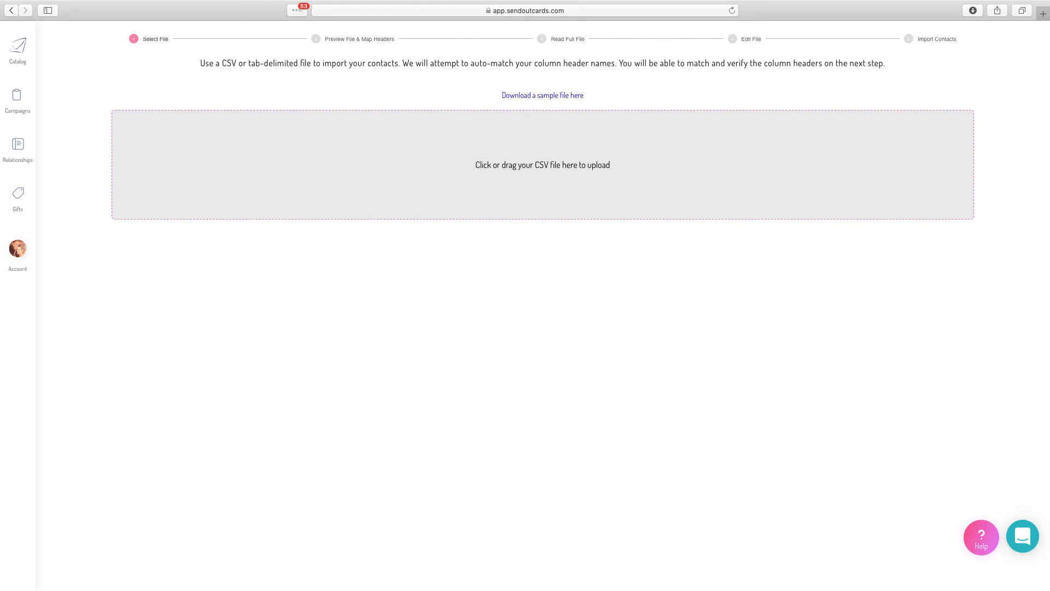
{"action": "left_click_drag", "start_coordinate": [1049, 368], "coordinate": [534, 159]}
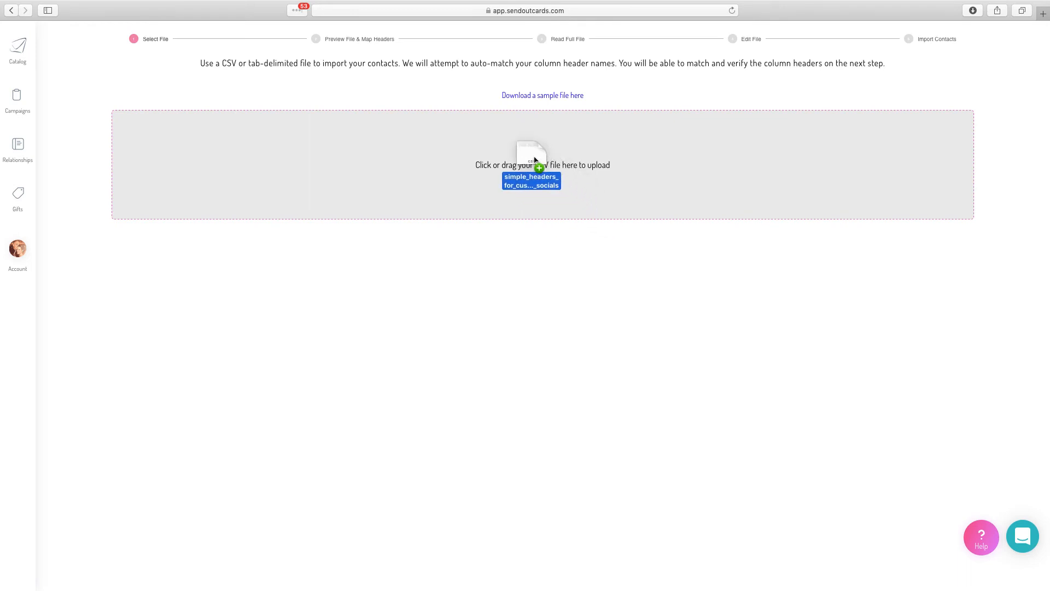
{"action": "left_click_drag", "start_coordinate": [535, 160], "coordinate": [534, 159]}
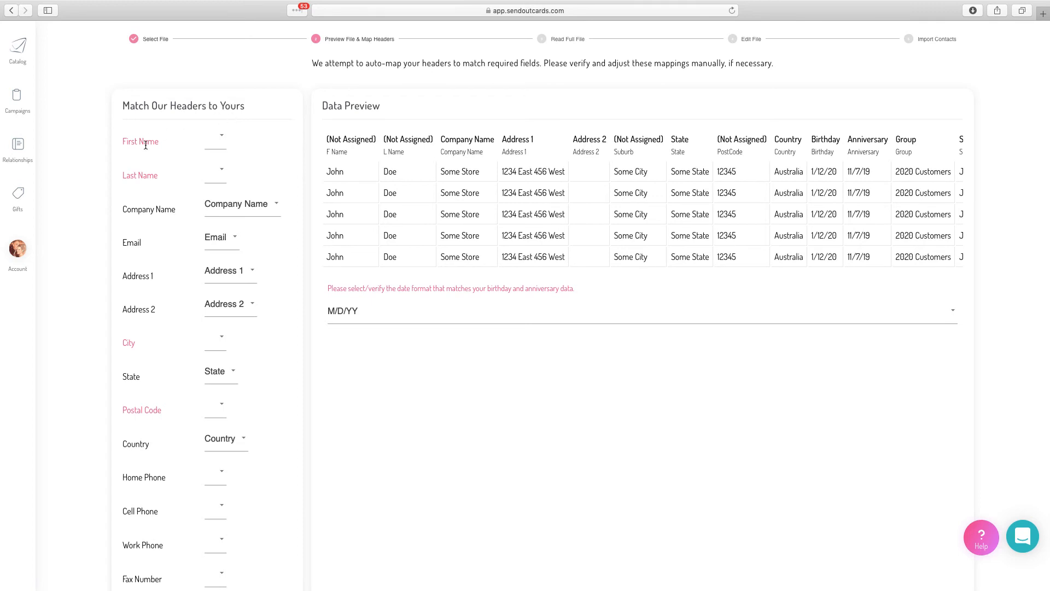
- Map the First Name field to the F Name column and Last Name to L Name
{"action": "left_click", "coordinate": [214, 142]}
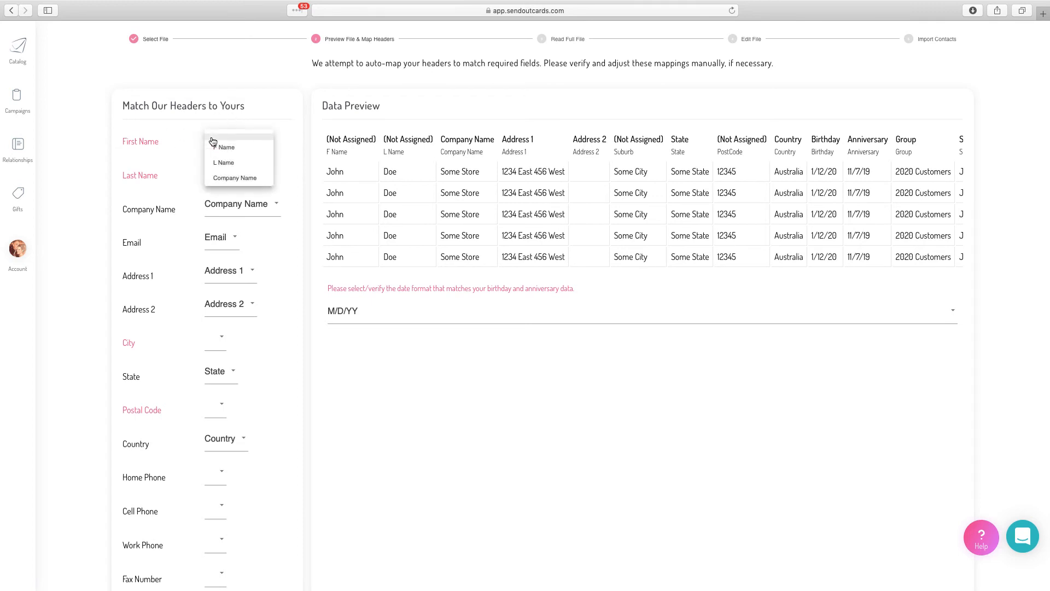
{"action": "left_click", "coordinate": [237, 151]}
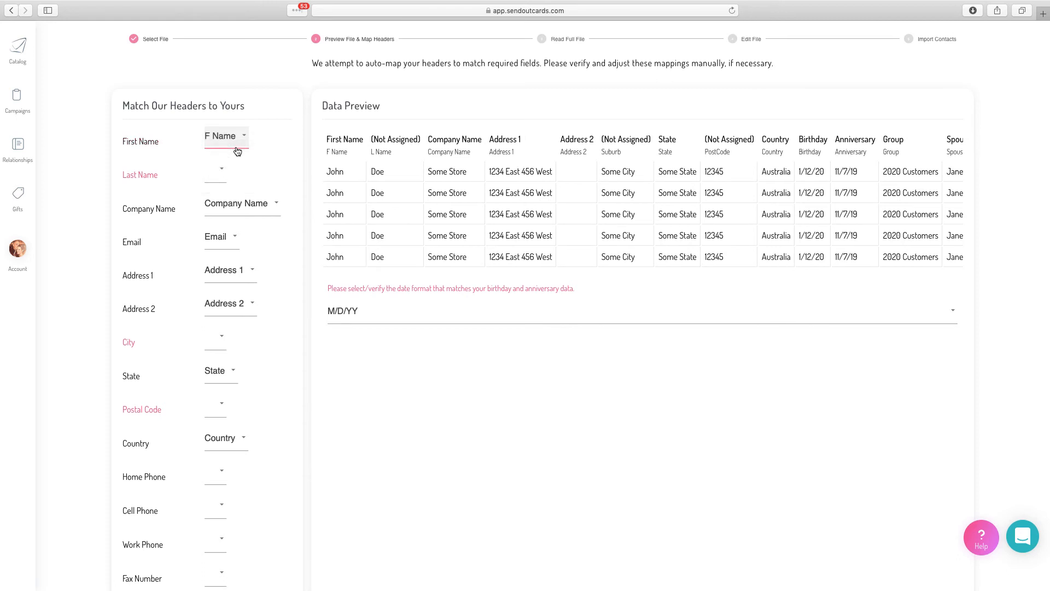
{"action": "left_click", "coordinate": [221, 174]}
{"action": "left_click", "coordinate": [230, 196]}
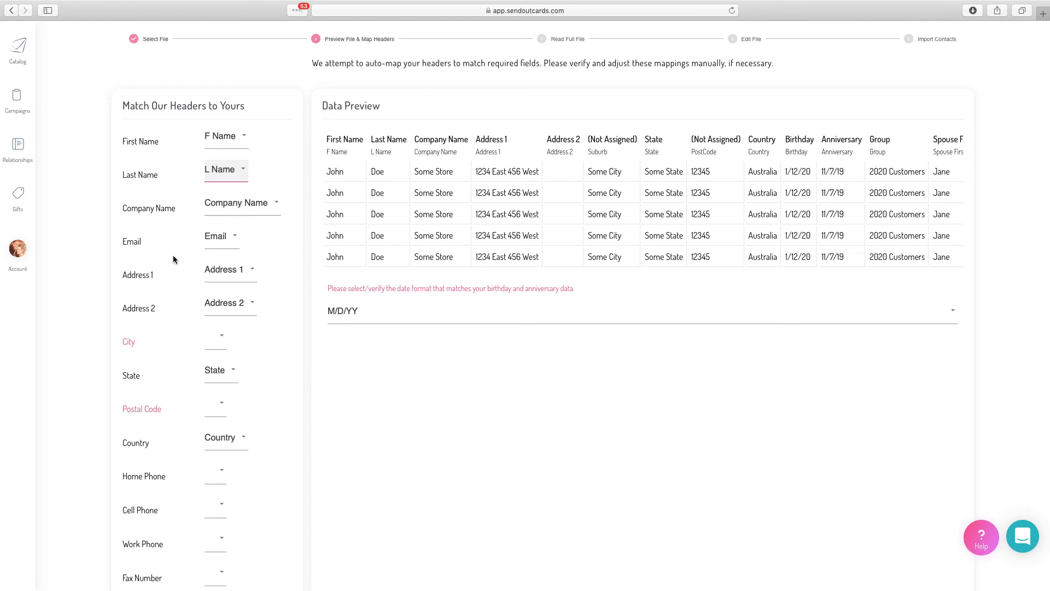
- Map the City field to the Suburb column
{"action": "scroll", "coordinate": [173, 259], "scroll_direction": "down", "scroll_amount": 3}
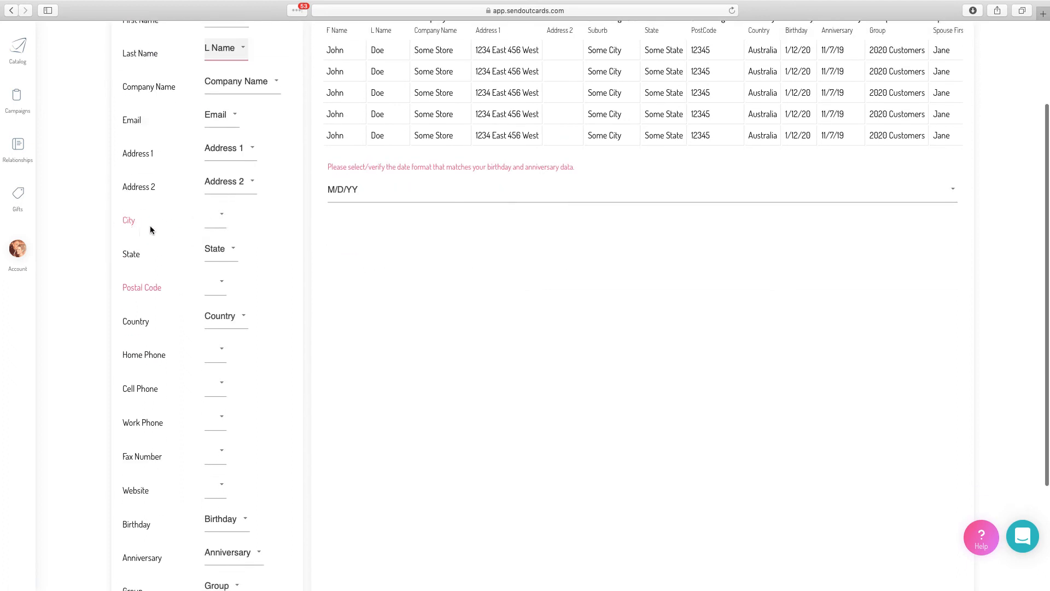
{"action": "left_click", "coordinate": [215, 219]}
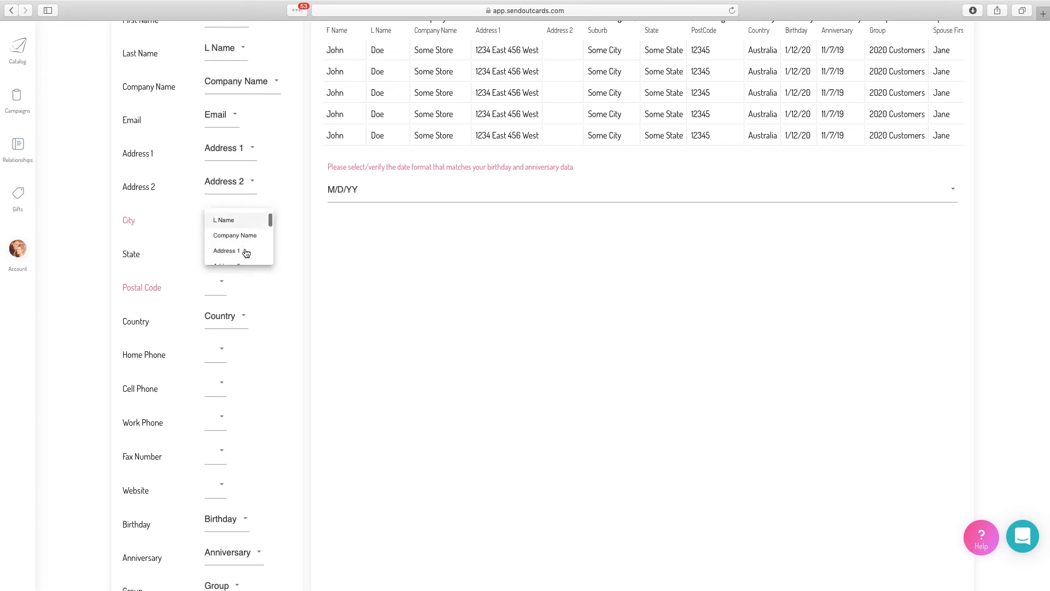
{"action": "scroll", "coordinate": [246, 252], "scroll_direction": "down", "scroll_amount": 2}
{"action": "left_click", "coordinate": [234, 244]}
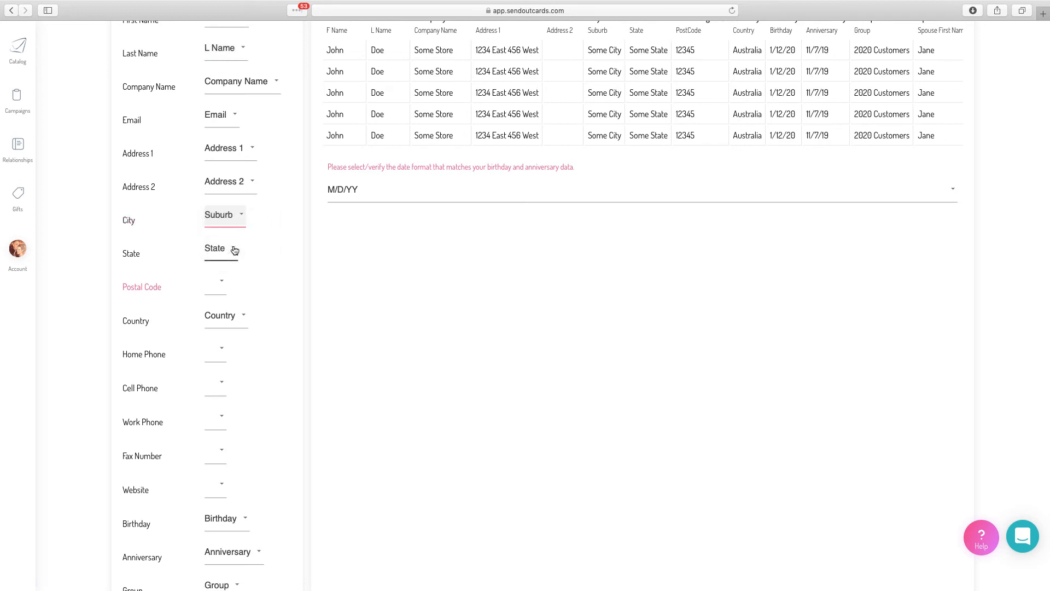
- Map the Postal Code field to the PostCode column
{"action": "scroll", "coordinate": [240, 272], "scroll_direction": "down", "scroll_amount": 1}
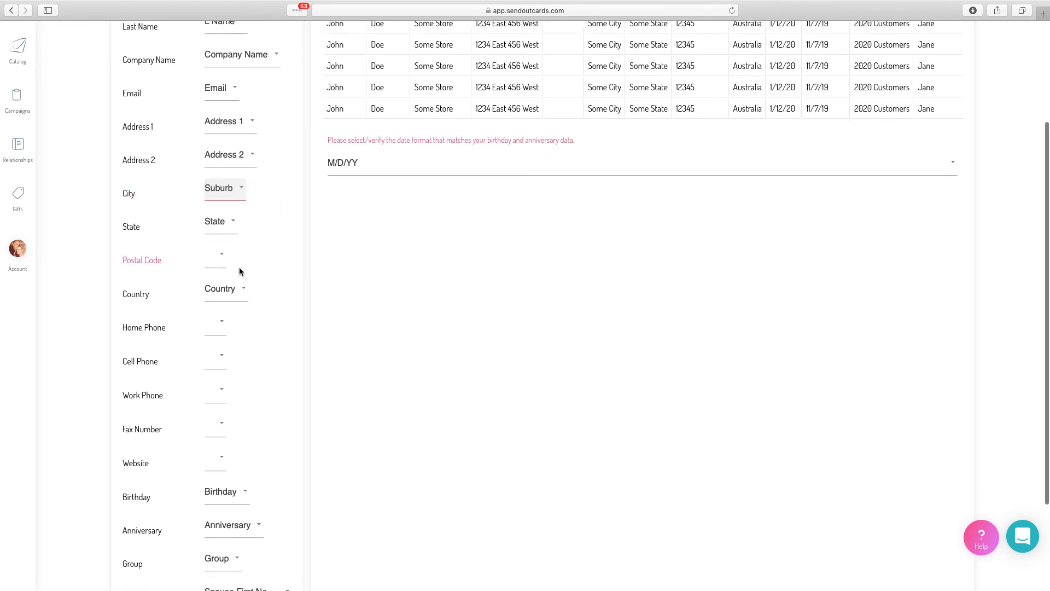
{"action": "left_click", "coordinate": [216, 251]}
{"action": "scroll", "coordinate": [237, 278], "scroll_direction": "down", "scroll_amount": 2}
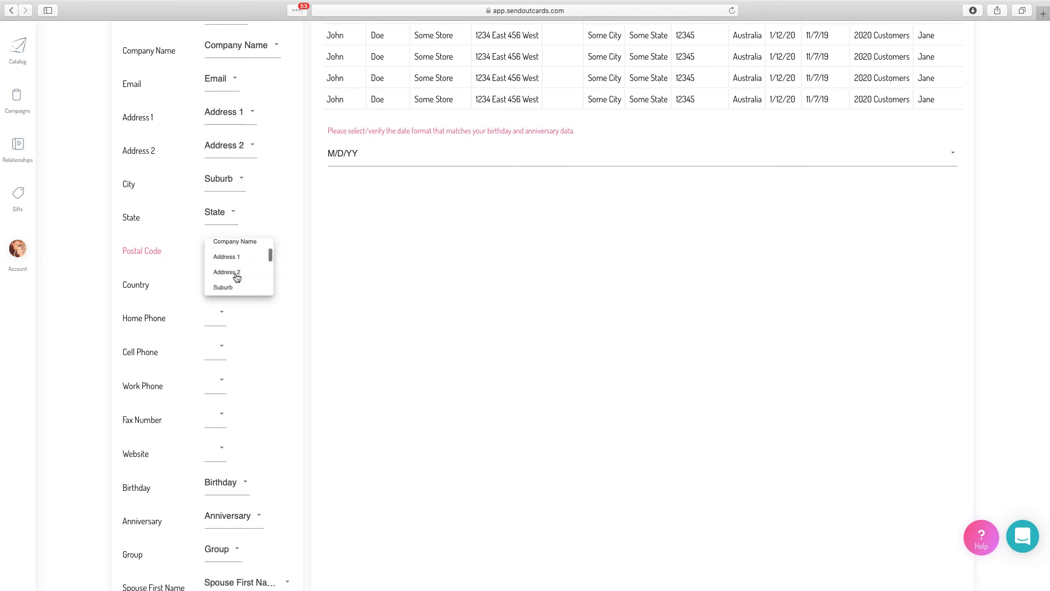
{"action": "scroll", "coordinate": [237, 278], "scroll_direction": "down", "scroll_amount": 2}
{"action": "left_click", "coordinate": [232, 279]}
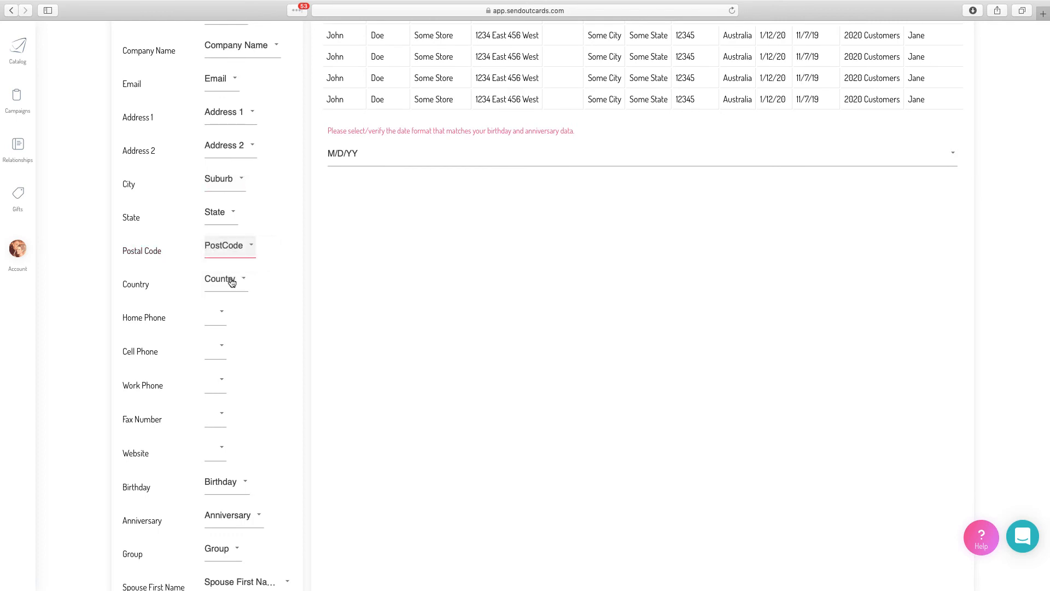
- Map the Cell Phone field to the Contact column
{"action": "scroll", "coordinate": [216, 343], "scroll_direction": "down", "scroll_amount": 3}
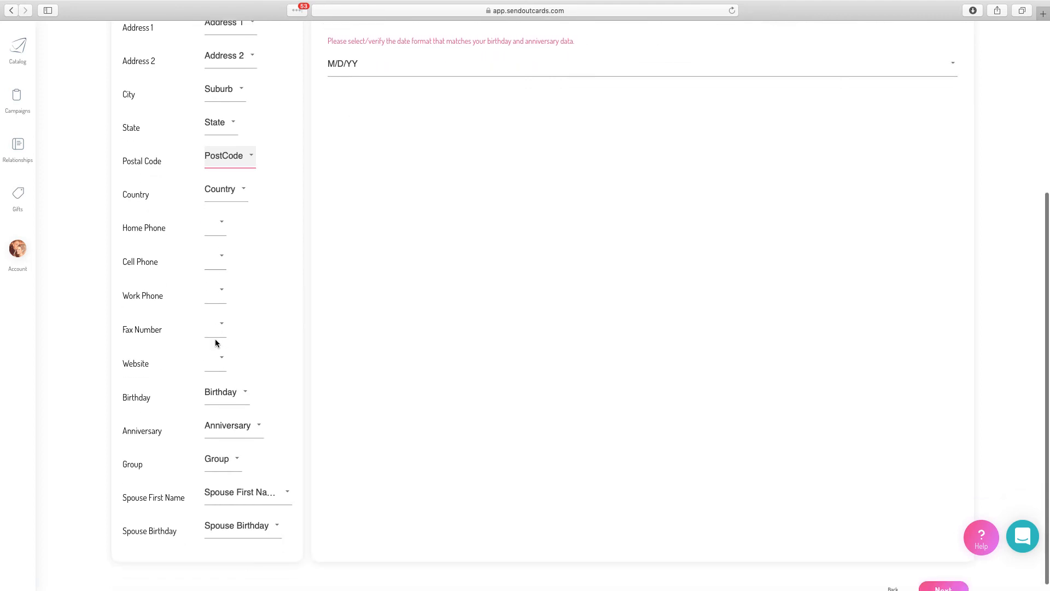
{"action": "scroll", "coordinate": [216, 343], "scroll_direction": "up", "scroll_amount": 1}
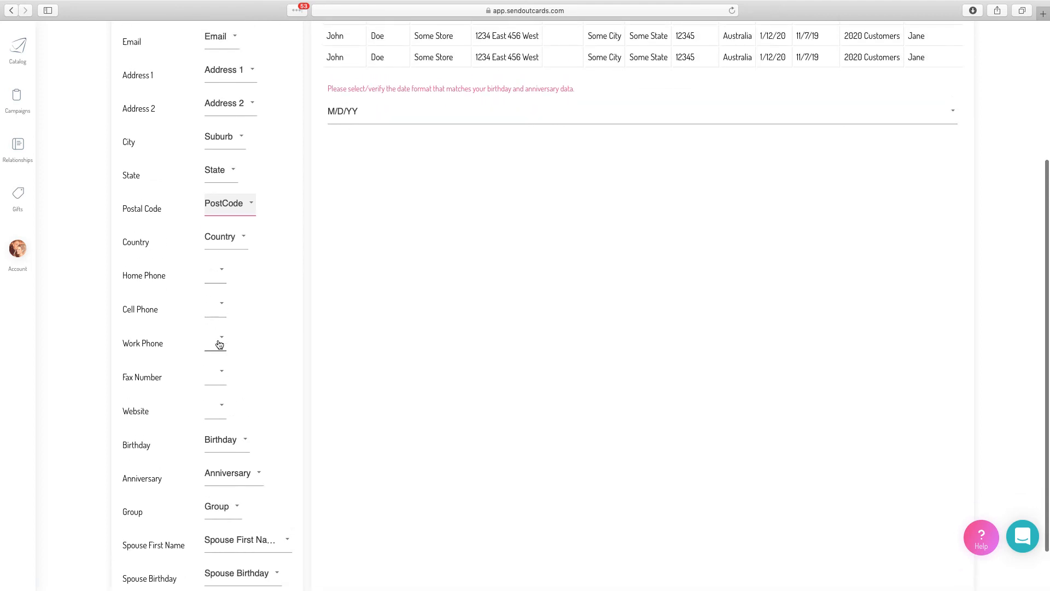
{"action": "left_click", "coordinate": [214, 307]}
{"action": "scroll", "coordinate": [230, 327], "scroll_direction": "down", "scroll_amount": 2}
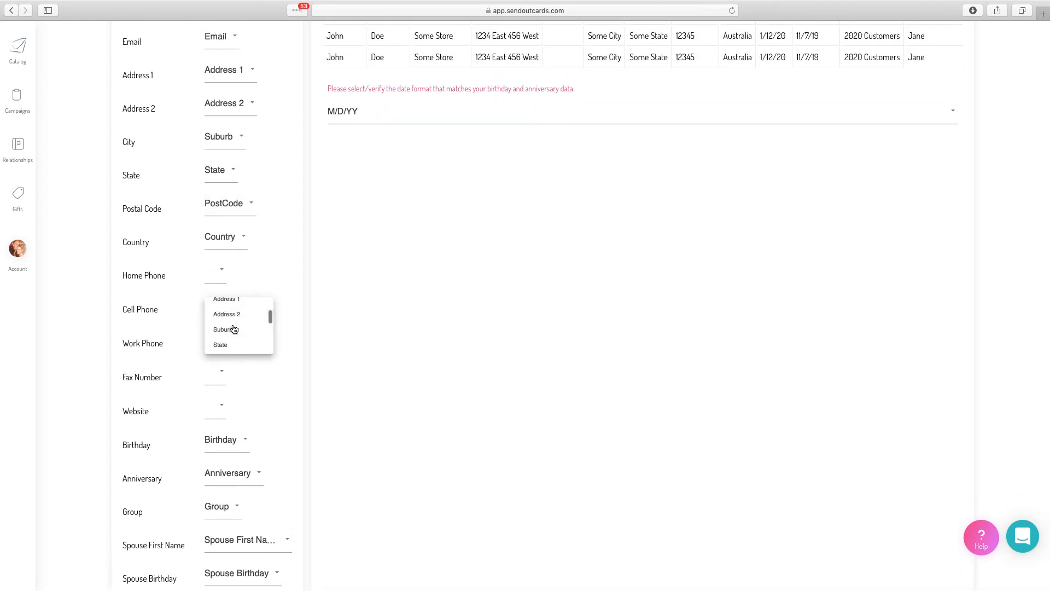
{"action": "scroll", "coordinate": [234, 328], "scroll_direction": "up", "scroll_amount": 3}
{"action": "left_click", "coordinate": [226, 328]}
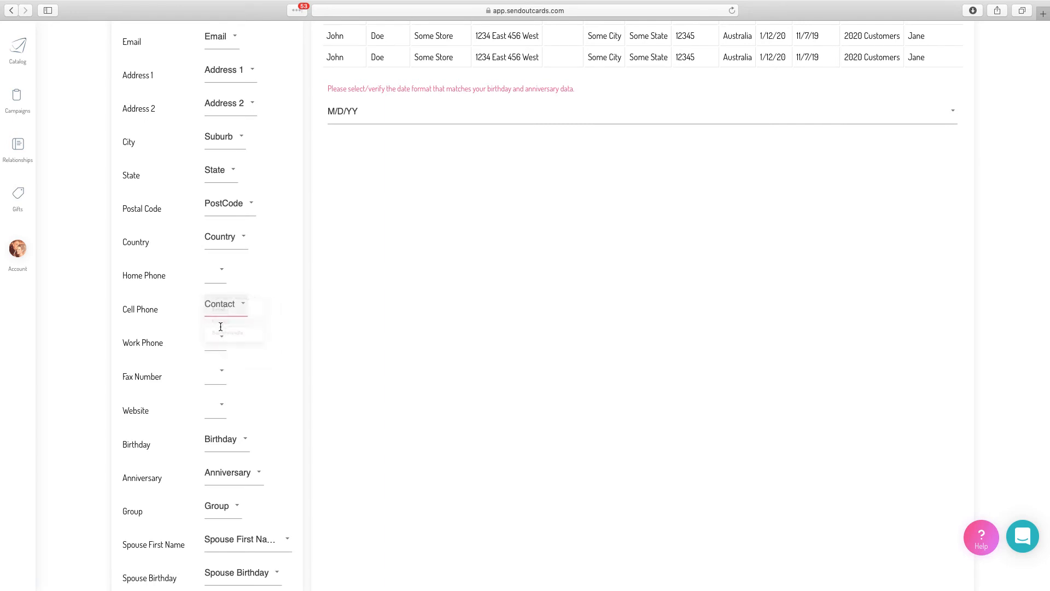
- Map the Website field to the Social handle column
{"action": "scroll", "coordinate": [224, 358], "scroll_direction": "down", "scroll_amount": 1}
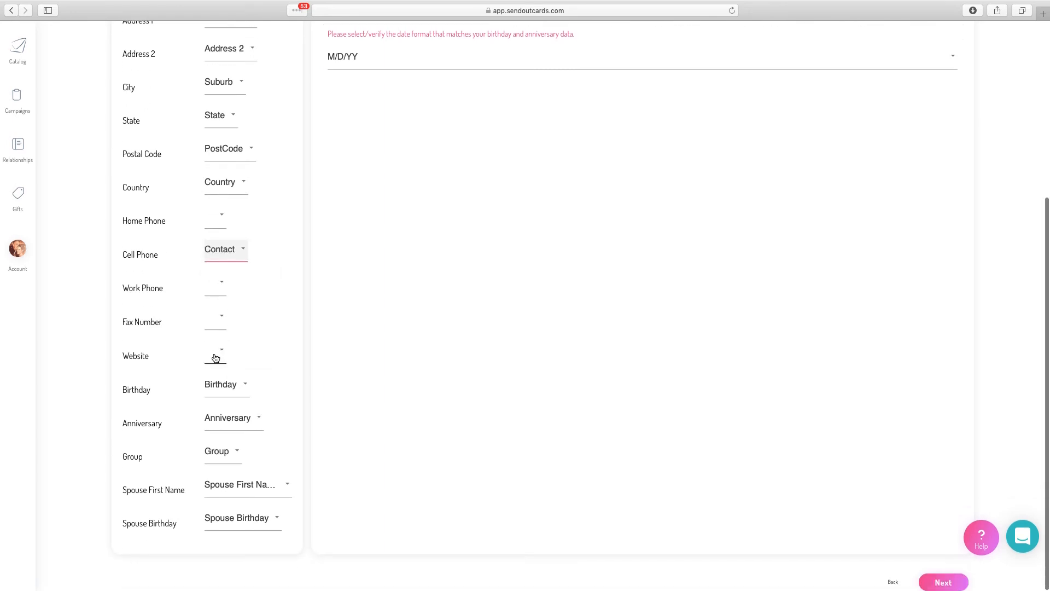
{"action": "left_click", "coordinate": [215, 358]}
{"action": "scroll", "coordinate": [236, 367], "scroll_direction": "down", "scroll_amount": 3}
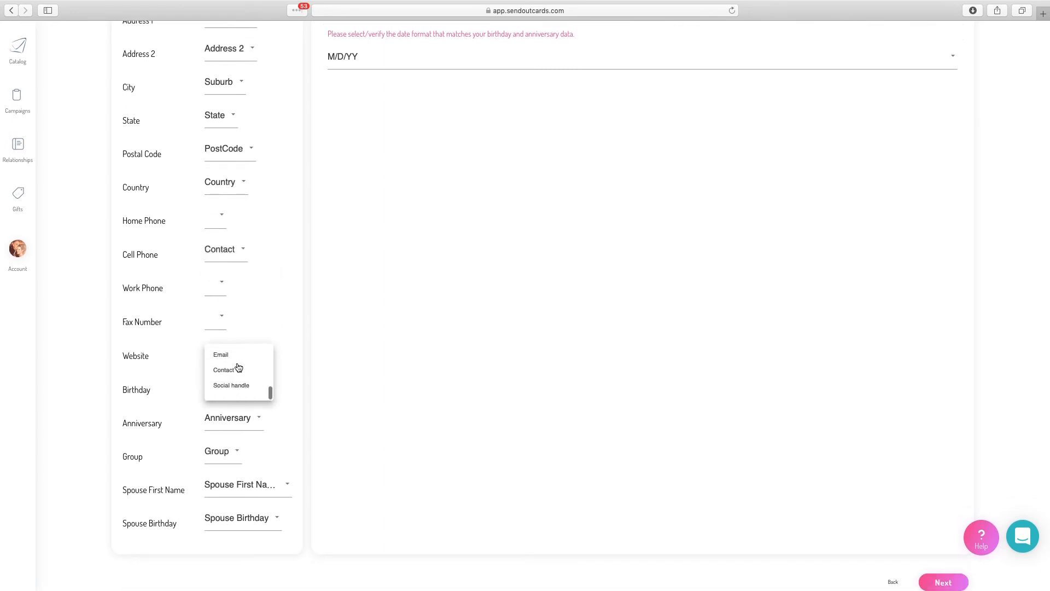
{"action": "left_click", "coordinate": [233, 386]}
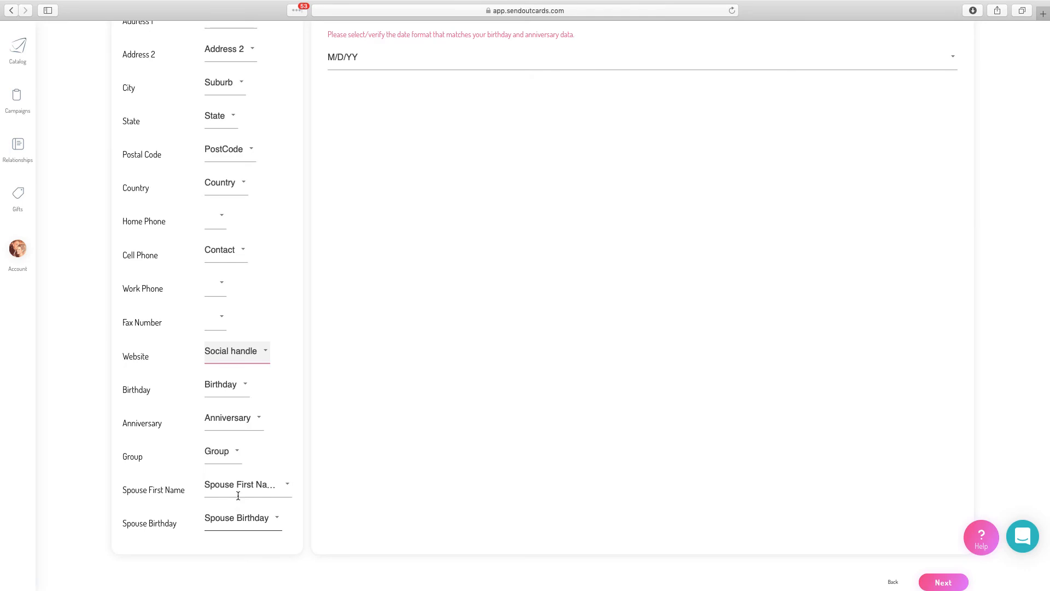
- Set the birthday and anniversary date format to D/M/YY and continue the import to the contact editing stage
{"action": "scroll", "coordinate": [229, 371], "scroll_direction": "up", "scroll_amount": 5}
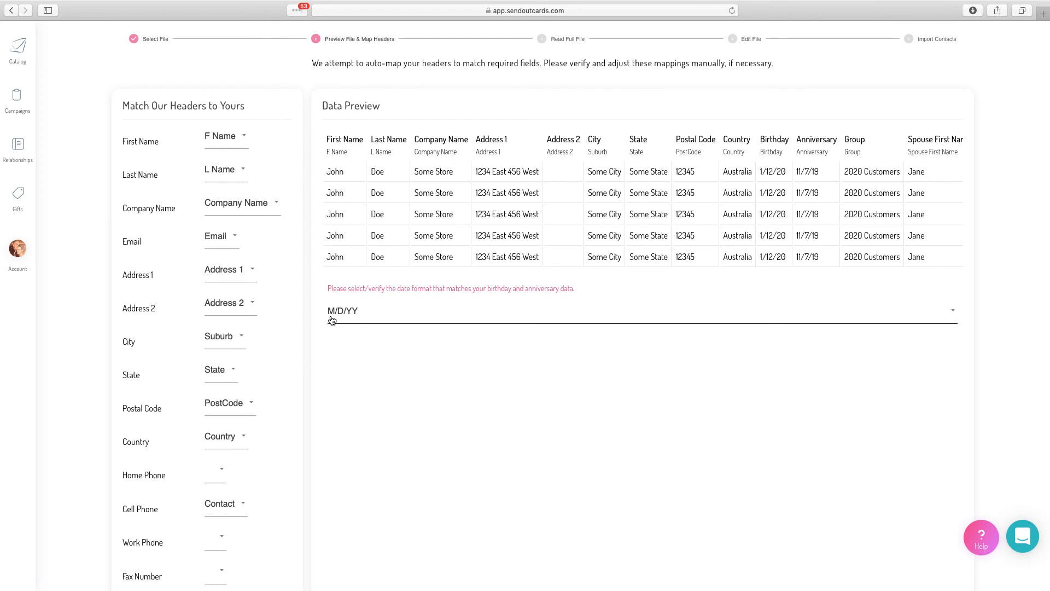
{"action": "left_click", "coordinate": [366, 314]}
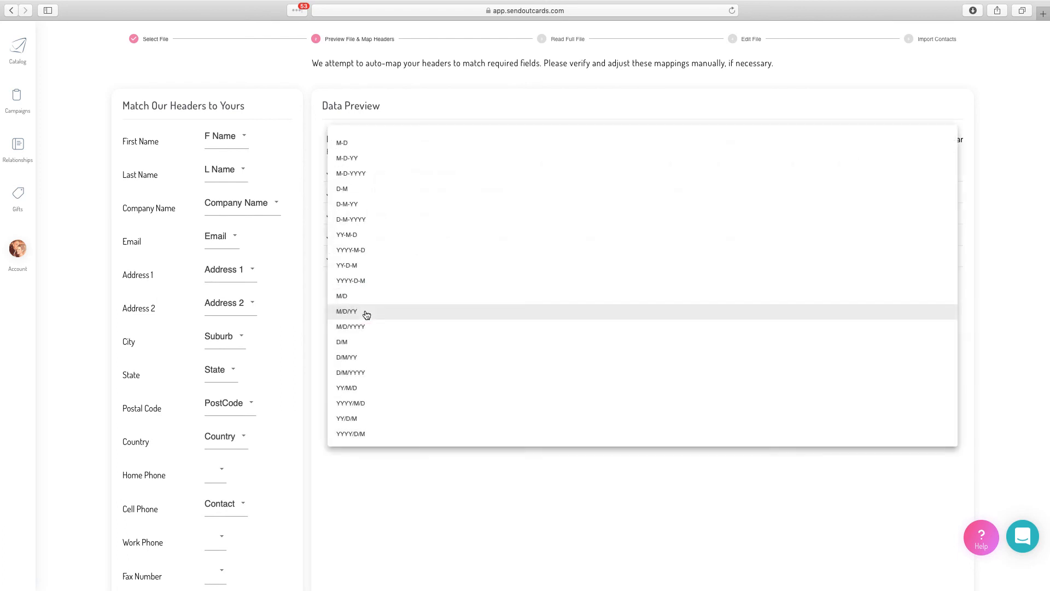
{"action": "left_click", "coordinate": [359, 356]}
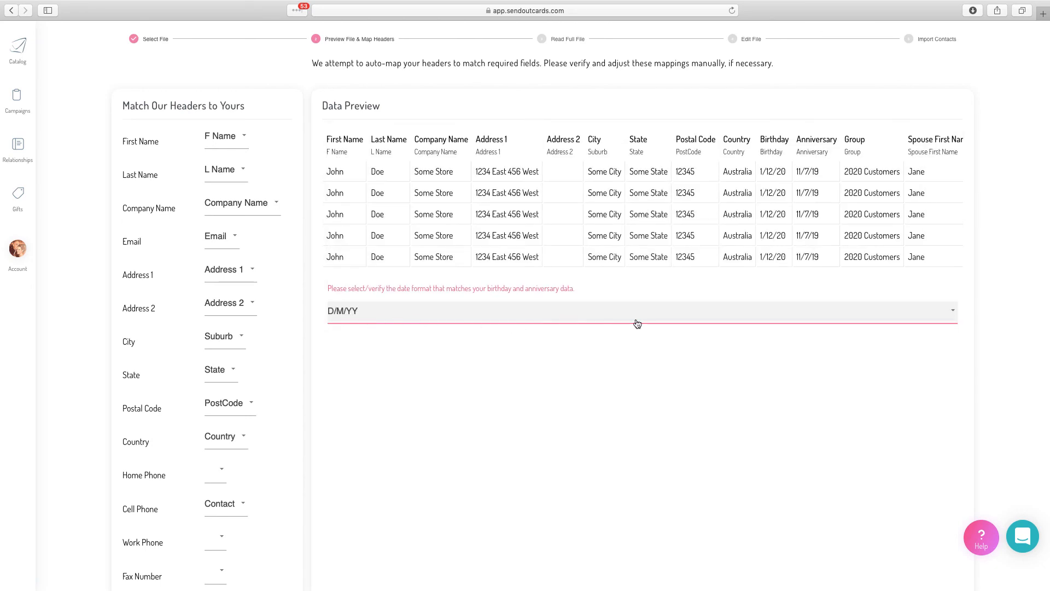
{"action": "scroll", "coordinate": [636, 324], "scroll_direction": "down", "scroll_amount": 5}
{"action": "left_click", "coordinate": [939, 581]}
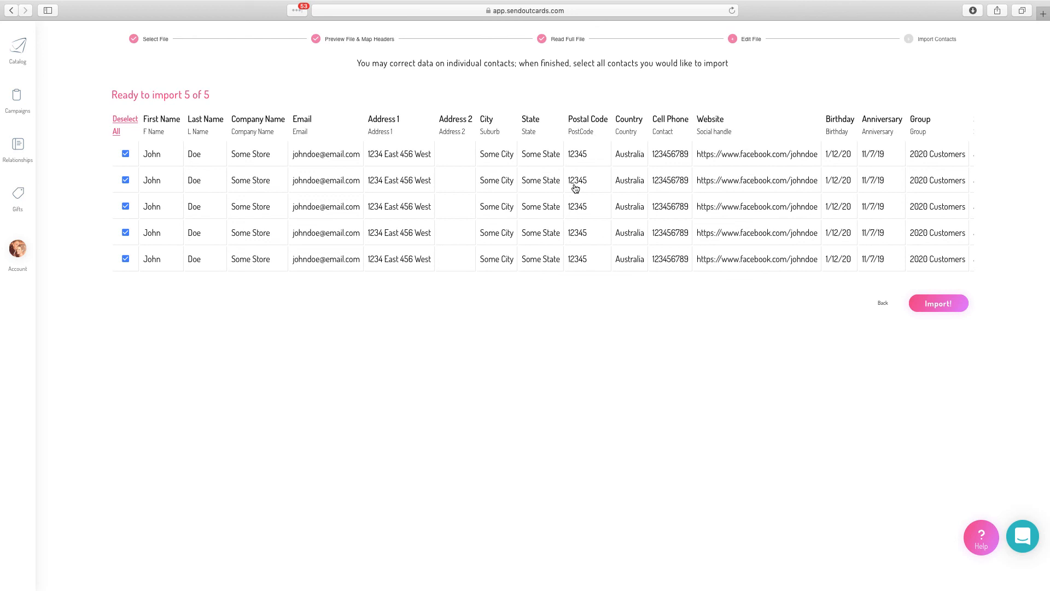
- Check the contact rows, including the first row's editable Postal Code, and import all the selected contacts
{"action": "left_click", "coordinate": [593, 154]}
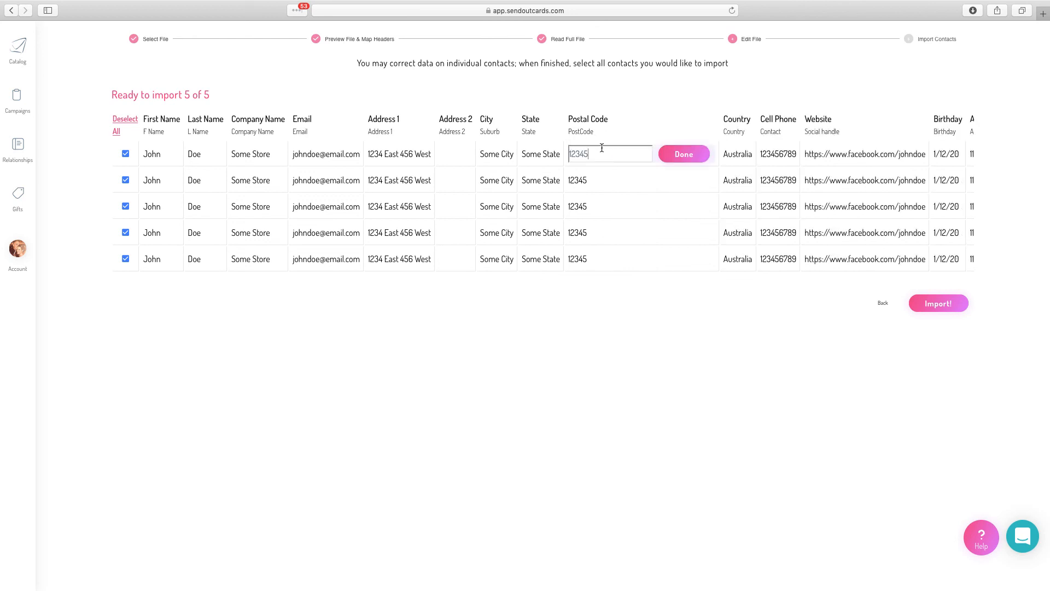
{"action": "left_click", "coordinate": [681, 155]}
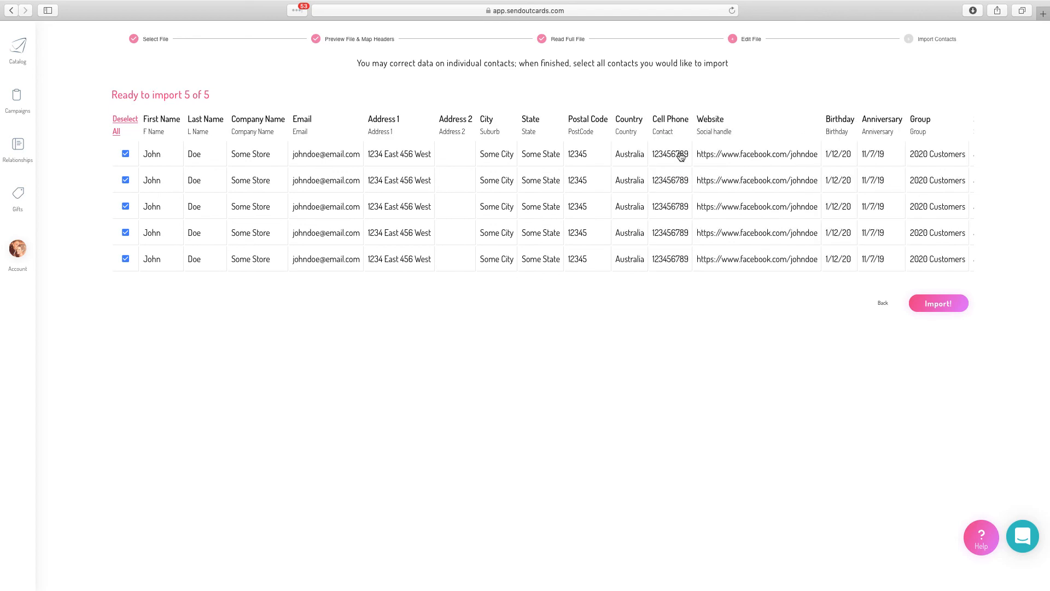
{"action": "scroll", "coordinate": [784, 182], "scroll_direction": "right", "scroll_amount": 5}
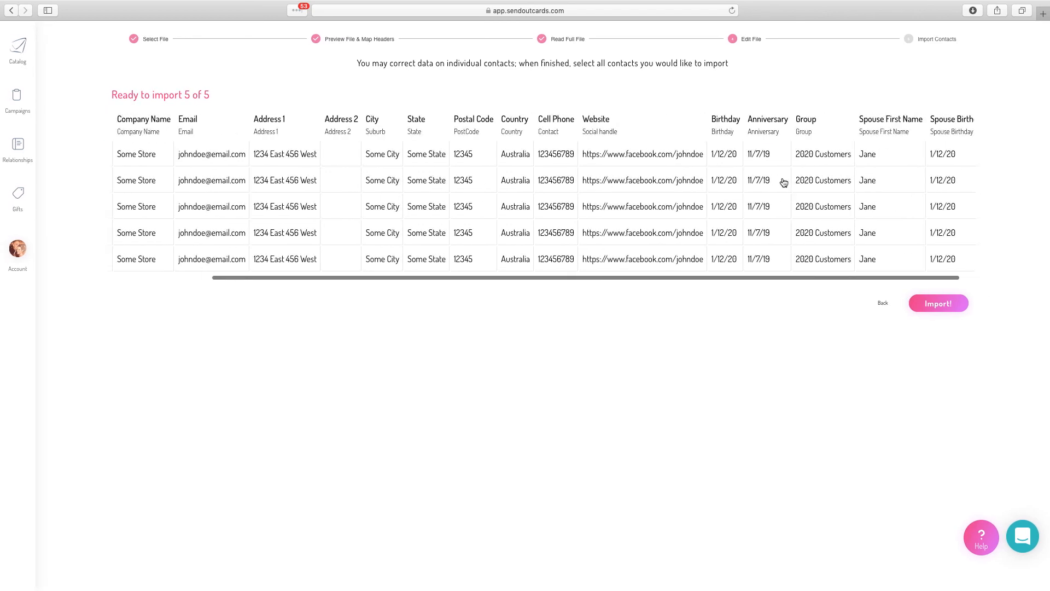
{"action": "scroll", "coordinate": [784, 183], "scroll_direction": "left", "scroll_amount": 5}
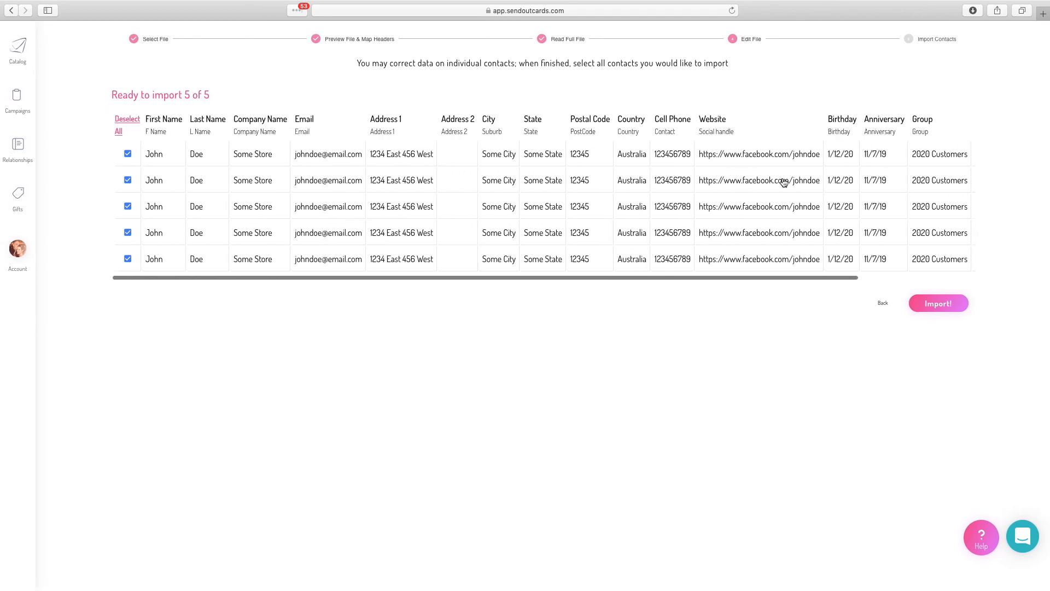
{"action": "left_click", "coordinate": [939, 303]}
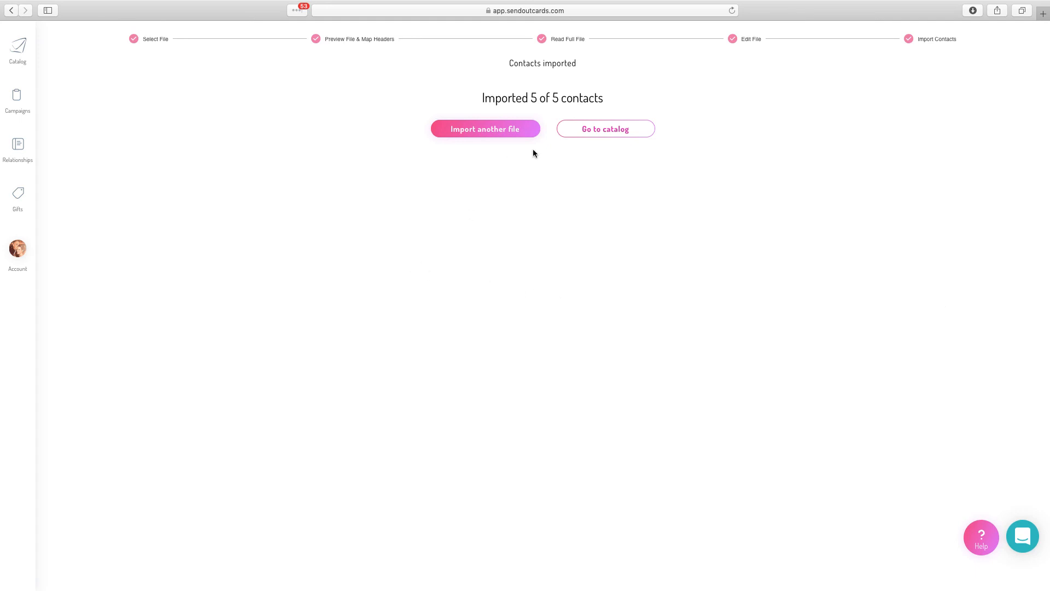
- Leave the finished import, open the Relationships contact list and search it for the imported contacts' last name
{"action": "left_click", "coordinate": [598, 136]}
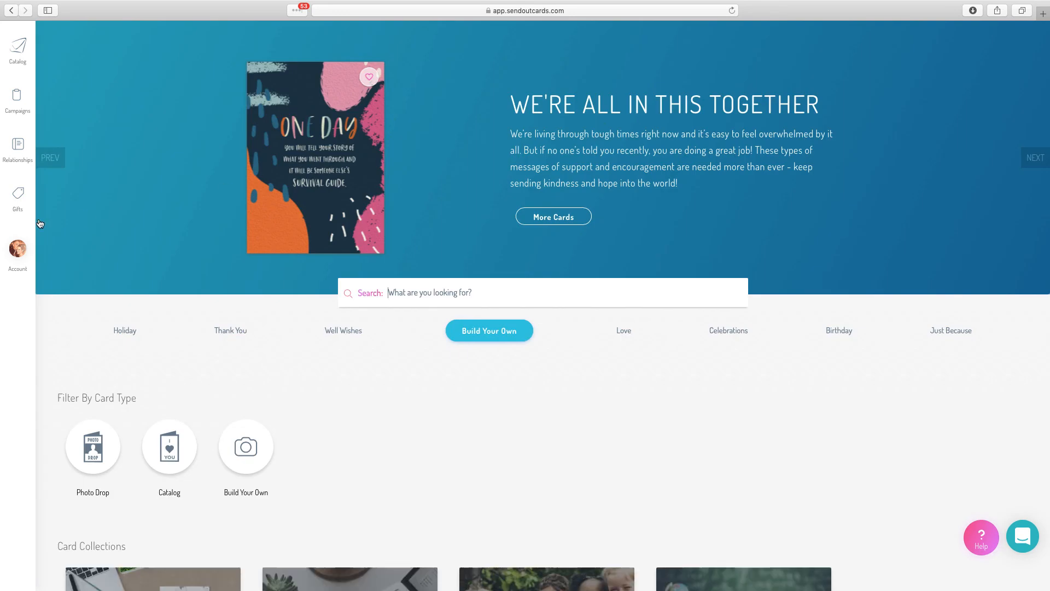
{"action": "left_click", "coordinate": [20, 144]}
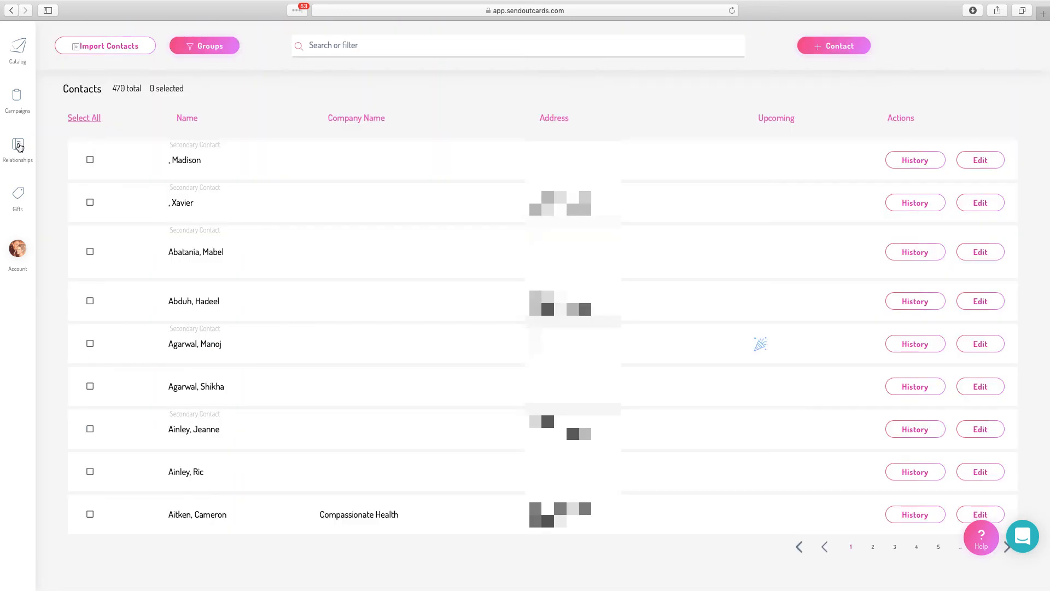
{"action": "left_click", "coordinate": [359, 47]}
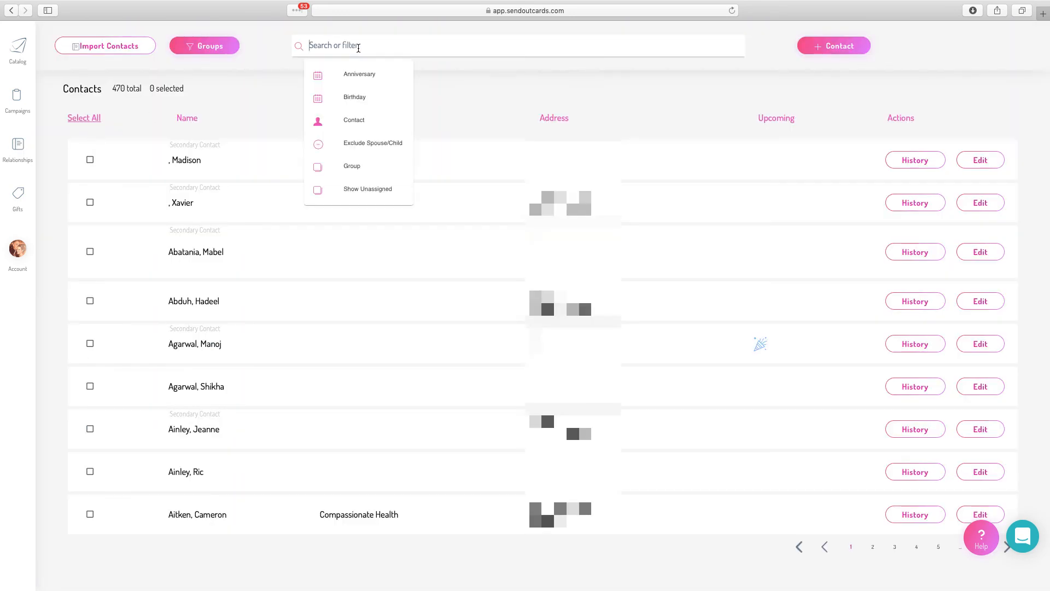
{"action": "type", "text": "doe"}
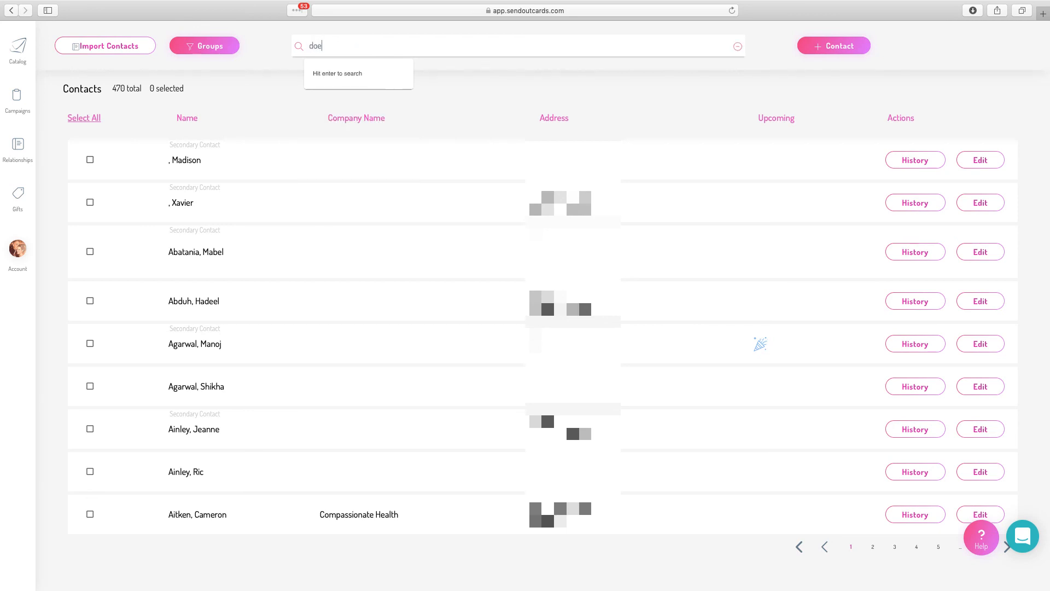
{"action": "key", "text": "Return"}
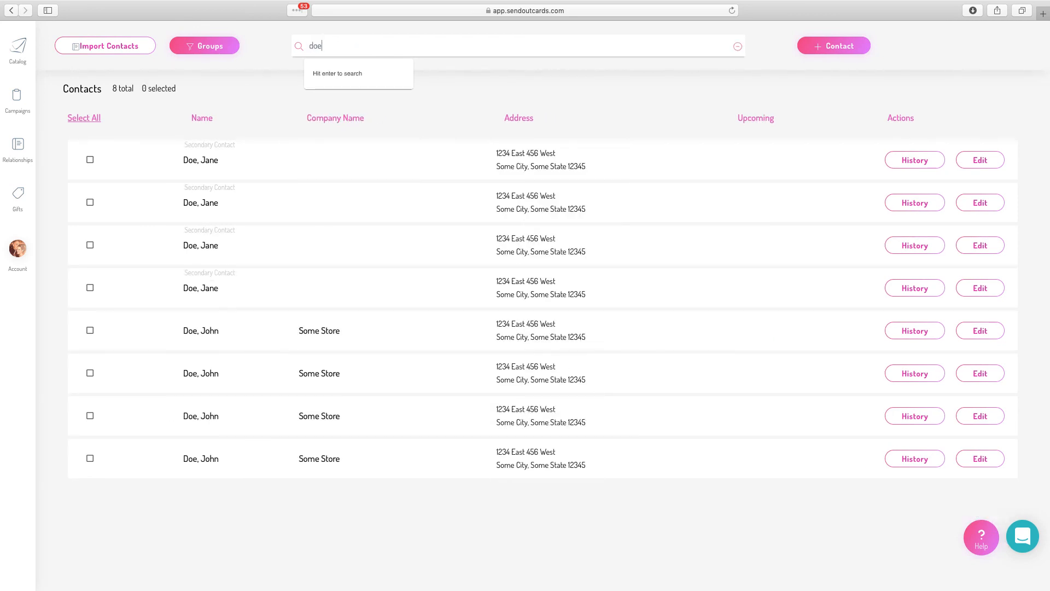